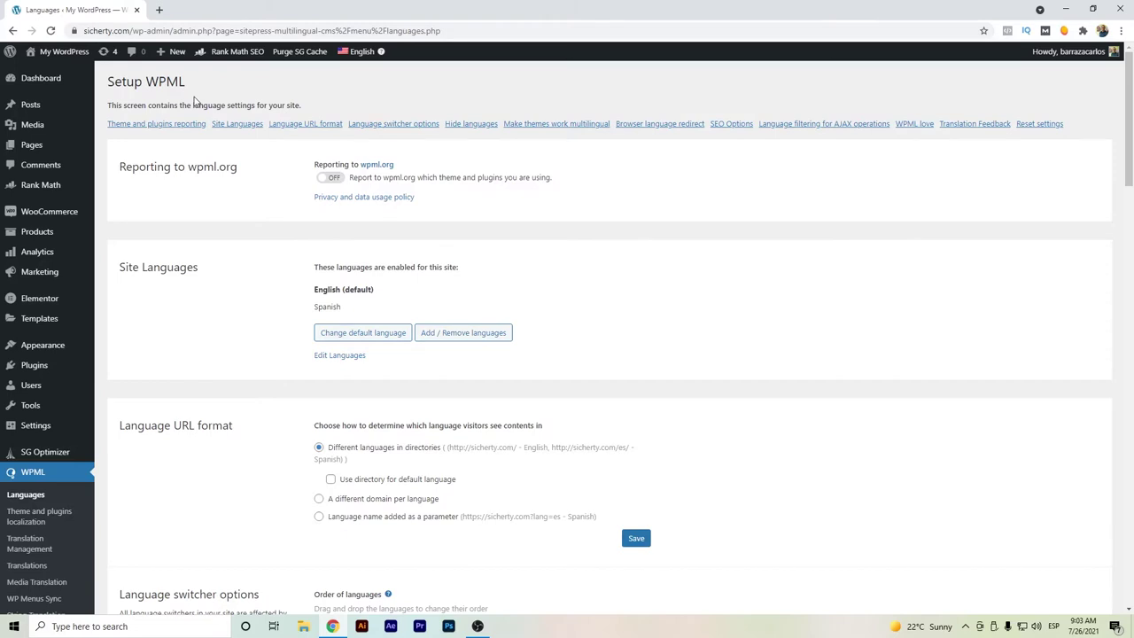
Step: Highlight the 'directories' and '?lang=es' examples in the language URL format options
scroll(261, 346, "down", 2)
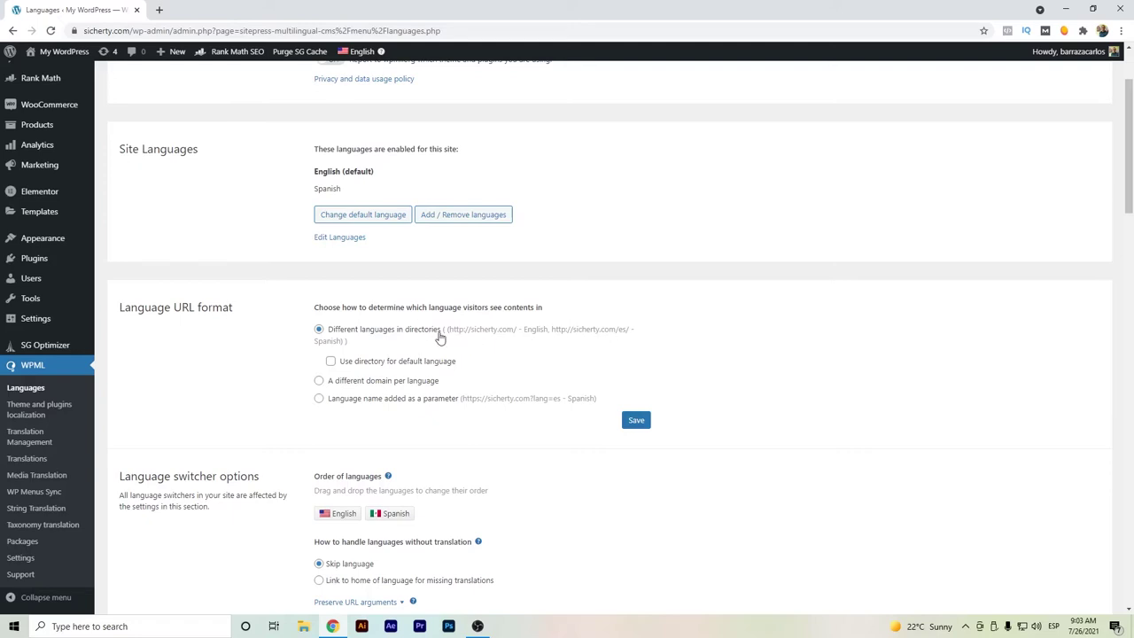
left_click_drag(443, 334, 407, 333)
left_click_drag(530, 399, 561, 406)
left_click(586, 367)
Step: Scroll down to the language switcher options, then go to WPML Settings
scroll(593, 361, "down", 2)
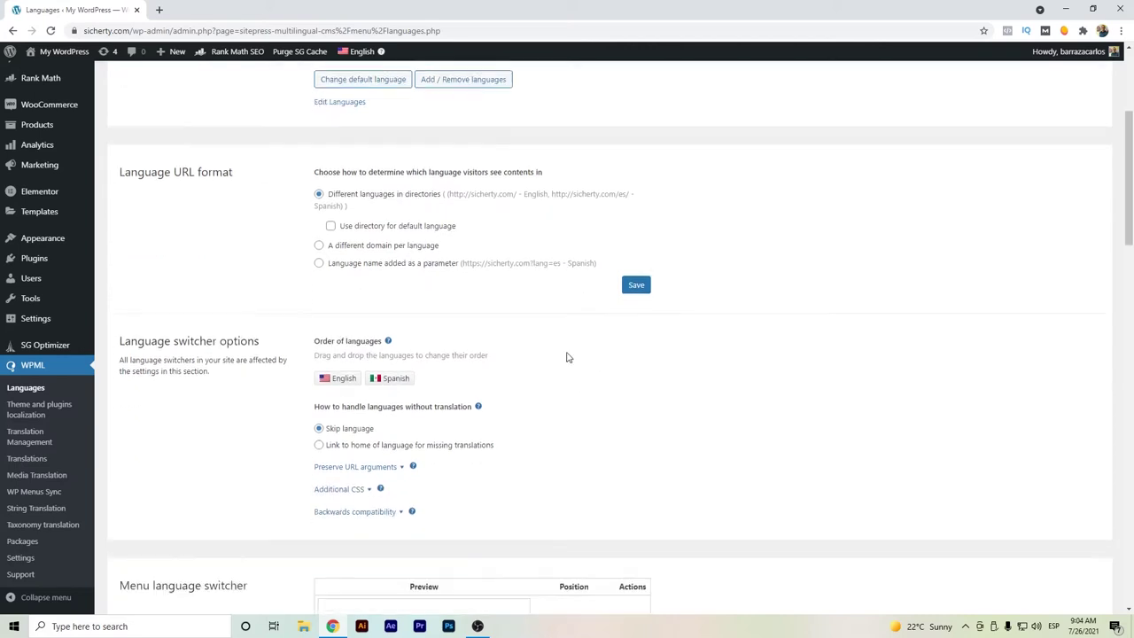
scroll(218, 320, "down", 2)
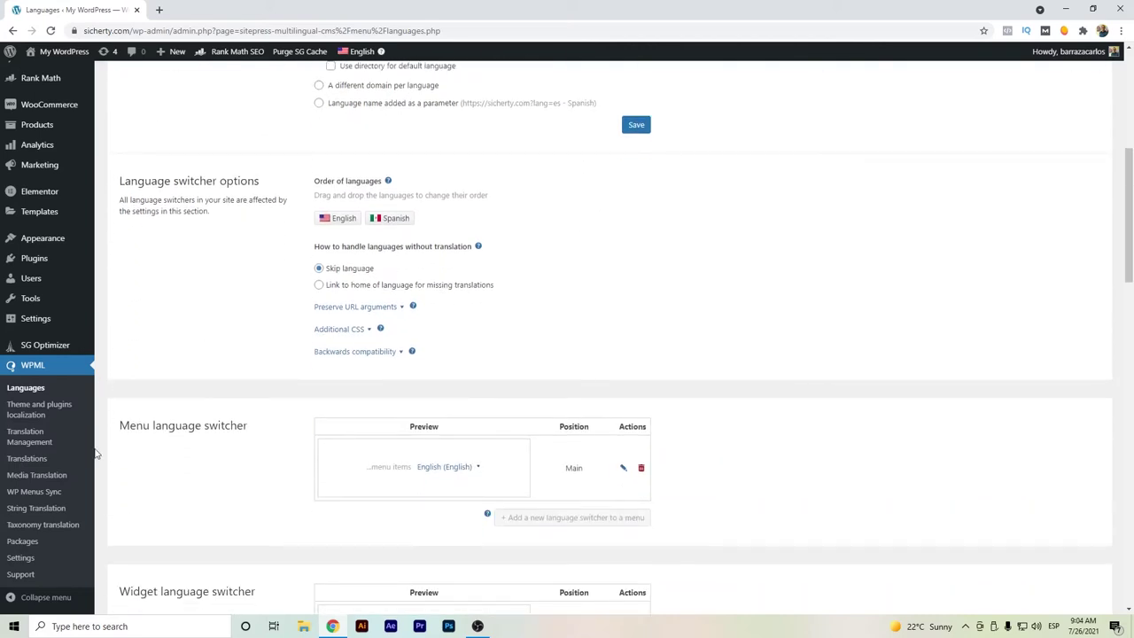
left_click(26, 559)
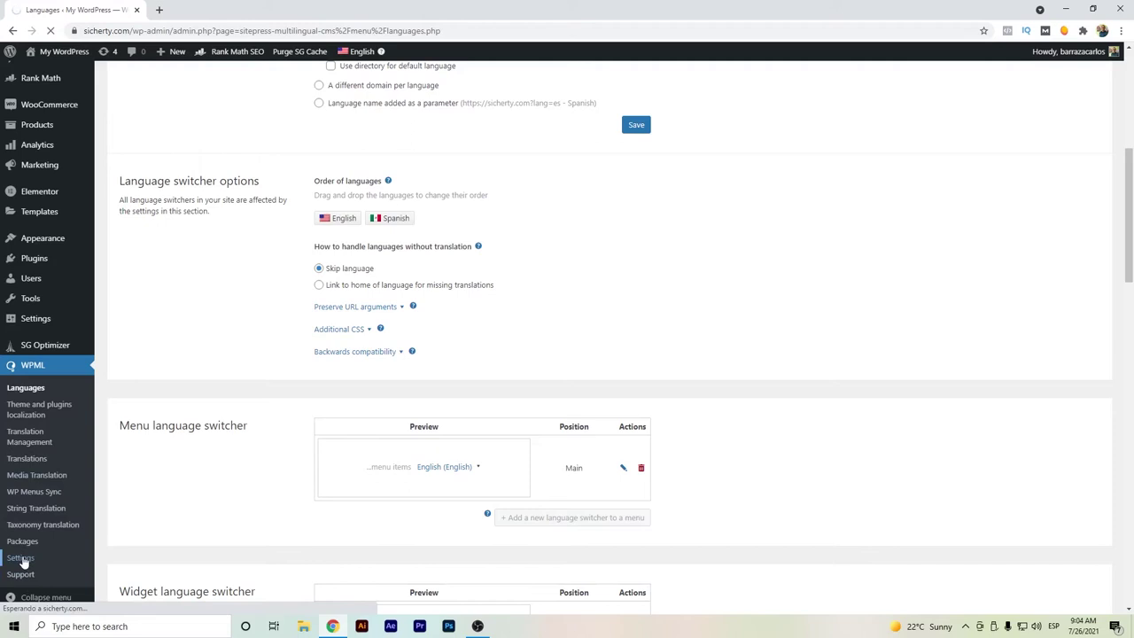
Step: Scroll through WPML Settings and highlight the Translated documents options heading
scroll(250, 389, "down", 3)
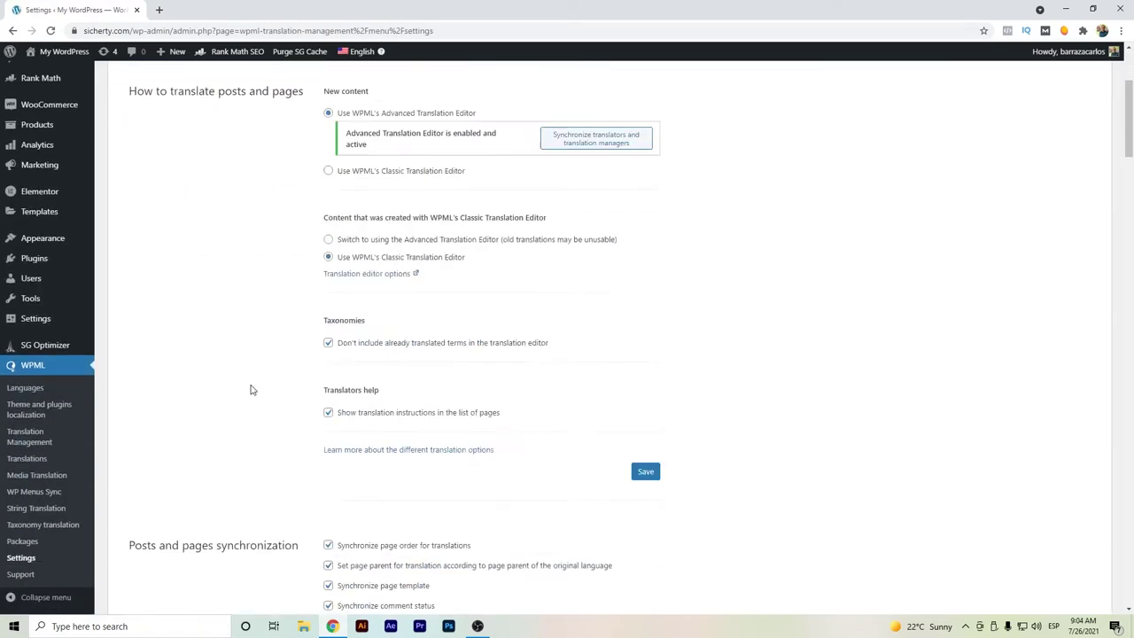
scroll(251, 390, "down", 1)
scroll(251, 387, "up", 3)
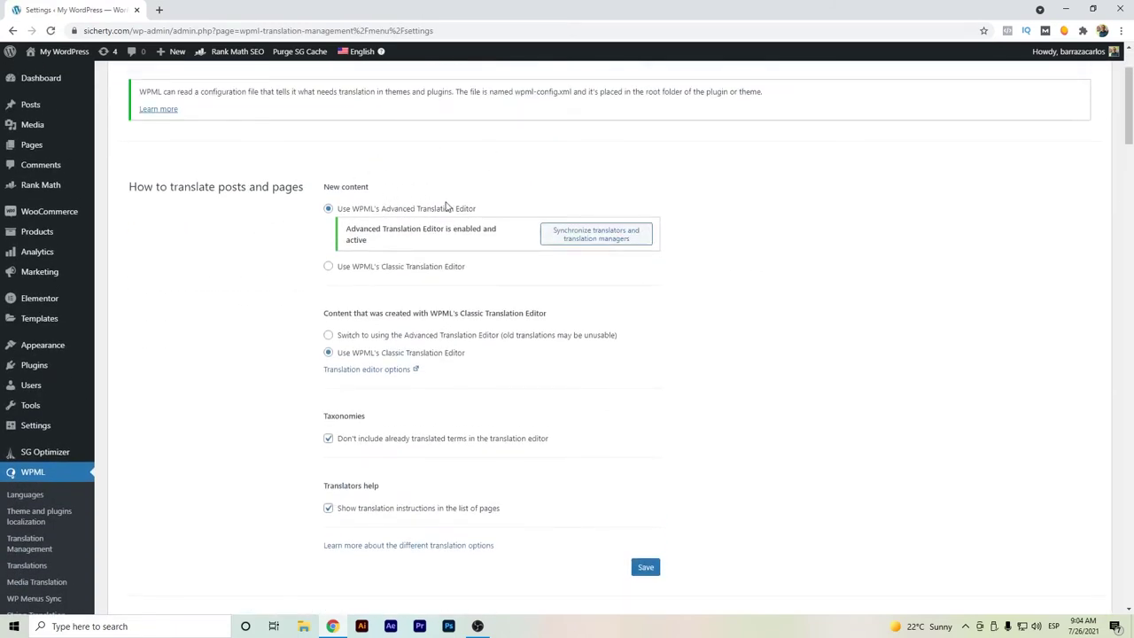
scroll(271, 304, "down", 2)
scroll(271, 304, "down", 3)
scroll(265, 303, "down", 3)
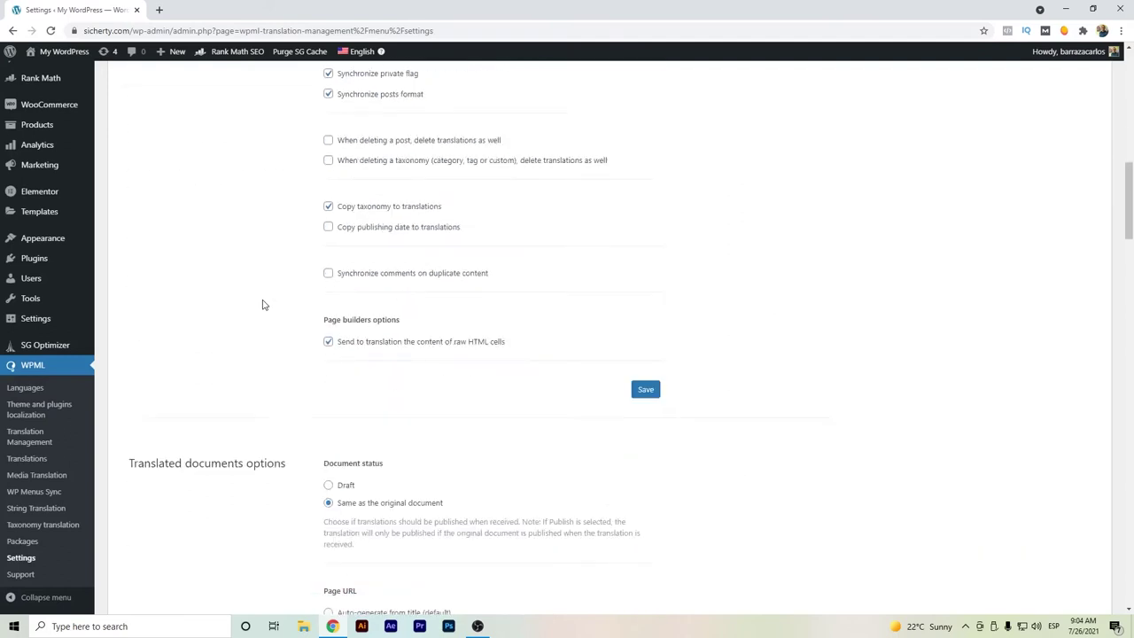
scroll(262, 304, "down", 2)
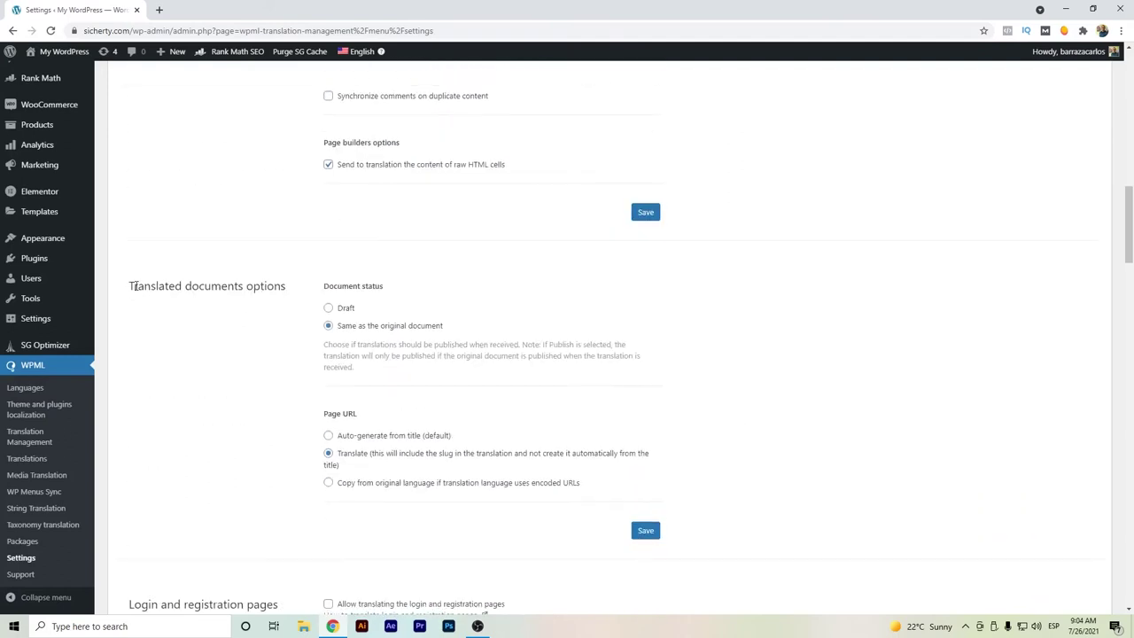
left_click_drag(135, 286, 302, 292)
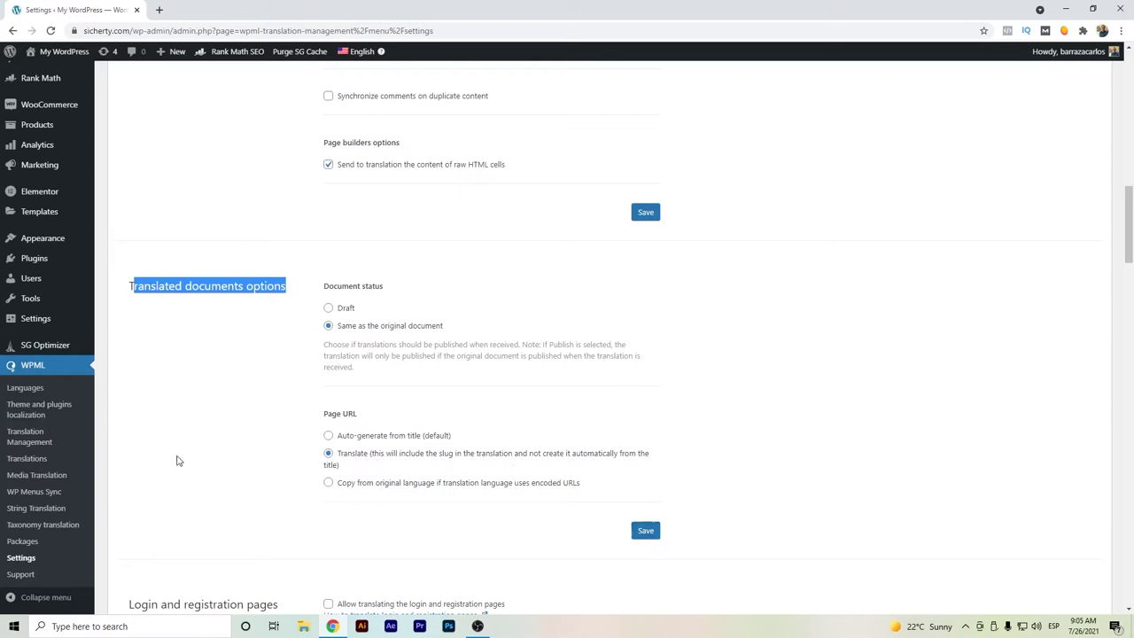
scroll(160, 204, "up", 1)
scroll(160, 204, "up", 5)
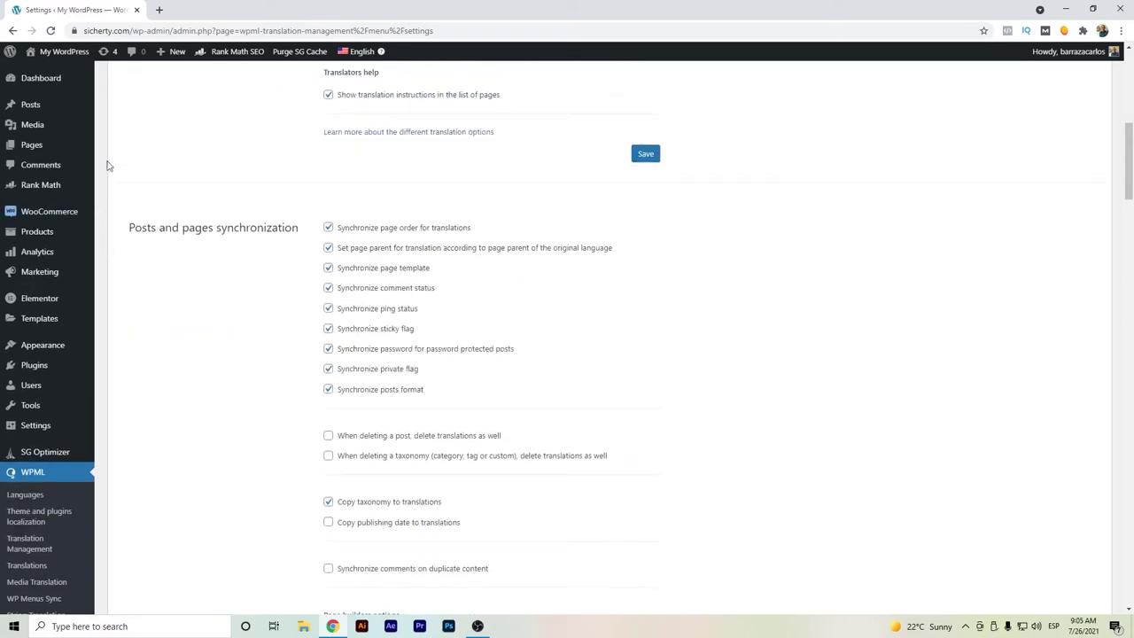
Step: In the post's Rank Math snippet, set the SEO title to 'Managed Cloud Hosting Platform'
left_click(56, 108)
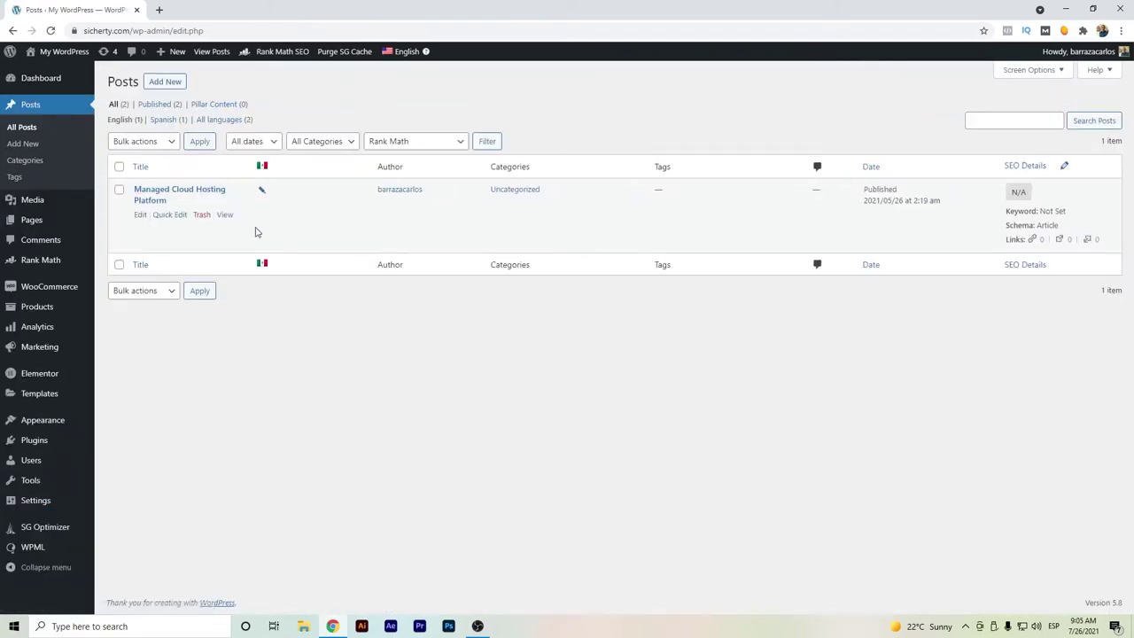
left_click(139, 216)
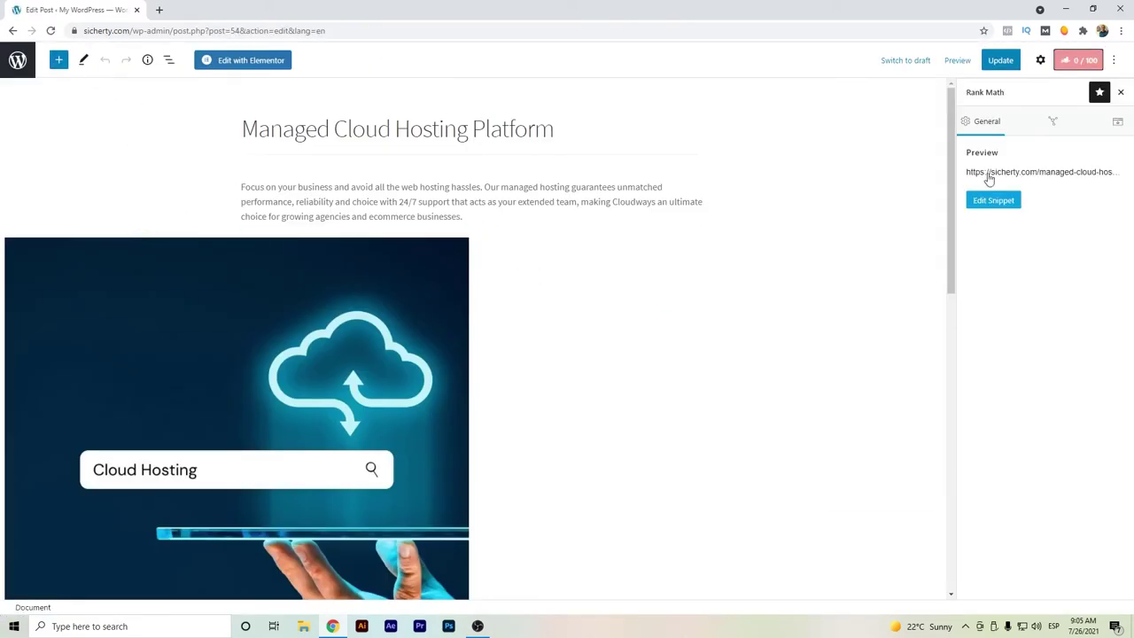
left_click(978, 237)
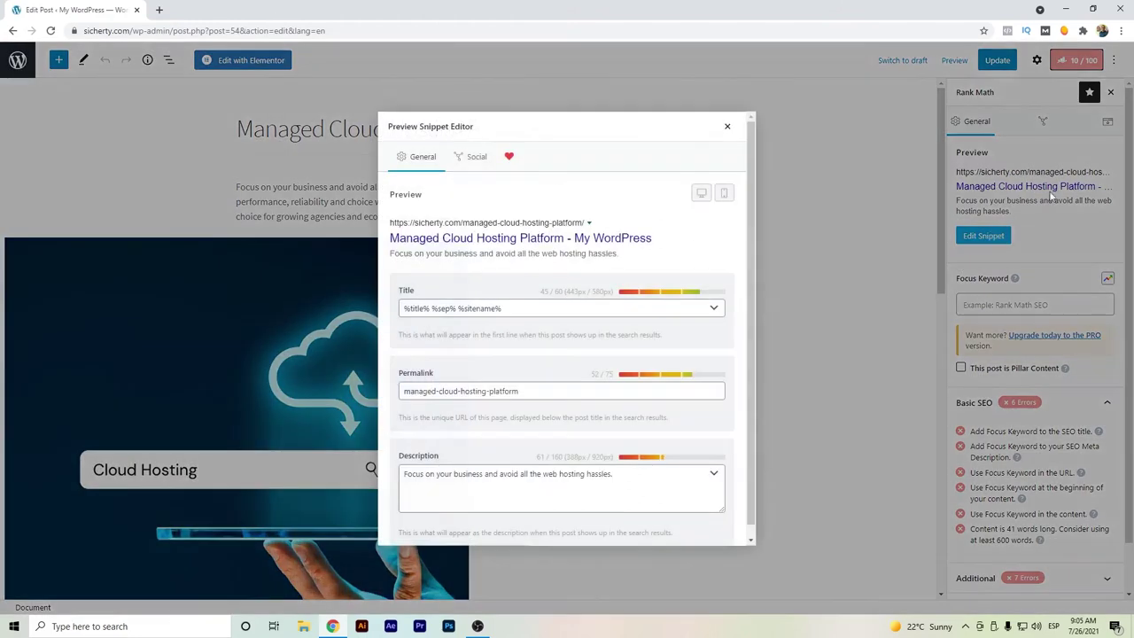
left_click_drag(581, 308, 325, 303)
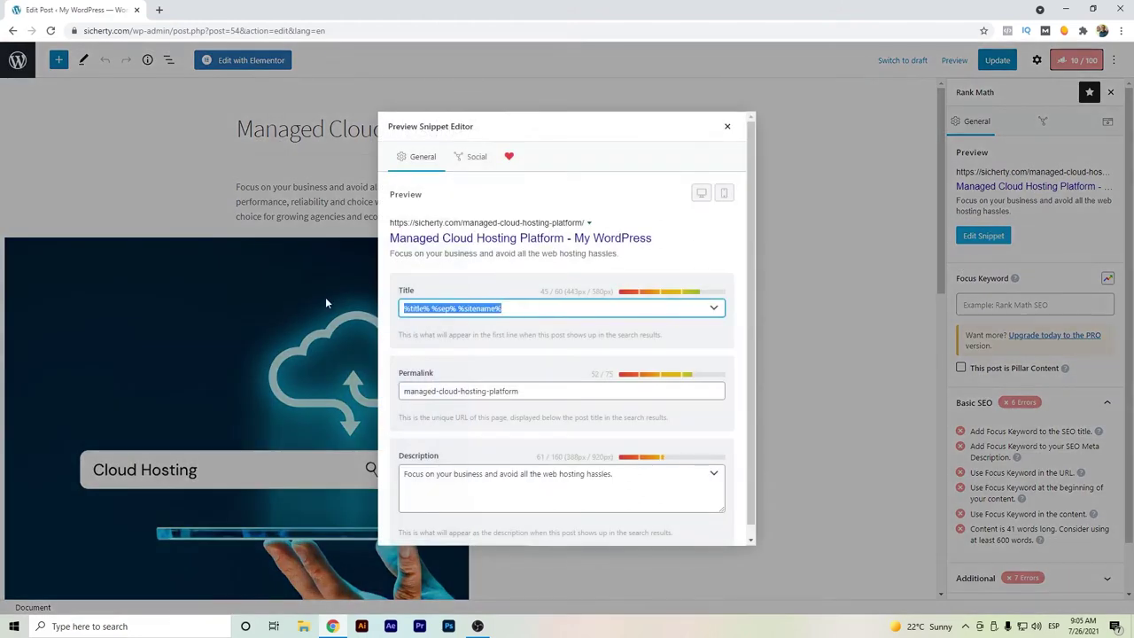
type("Managed C")
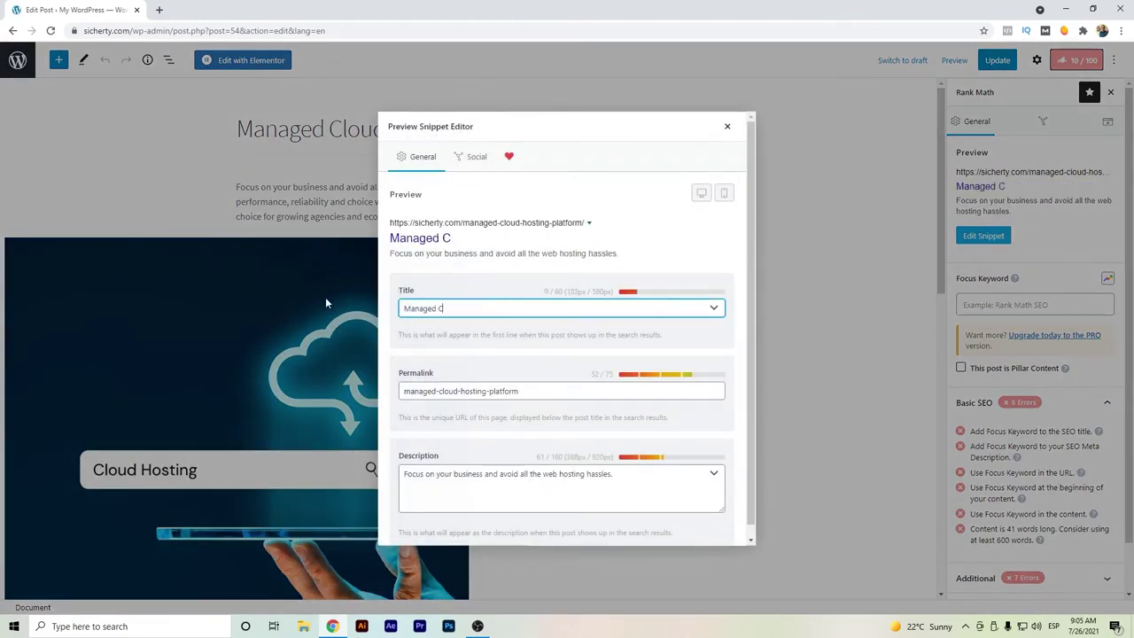
type("Loud")
key("BackSpace")
key("BackSpace")
key("BackSpace")
key("BackSpace")
type("lou")
type("d Hosting-")
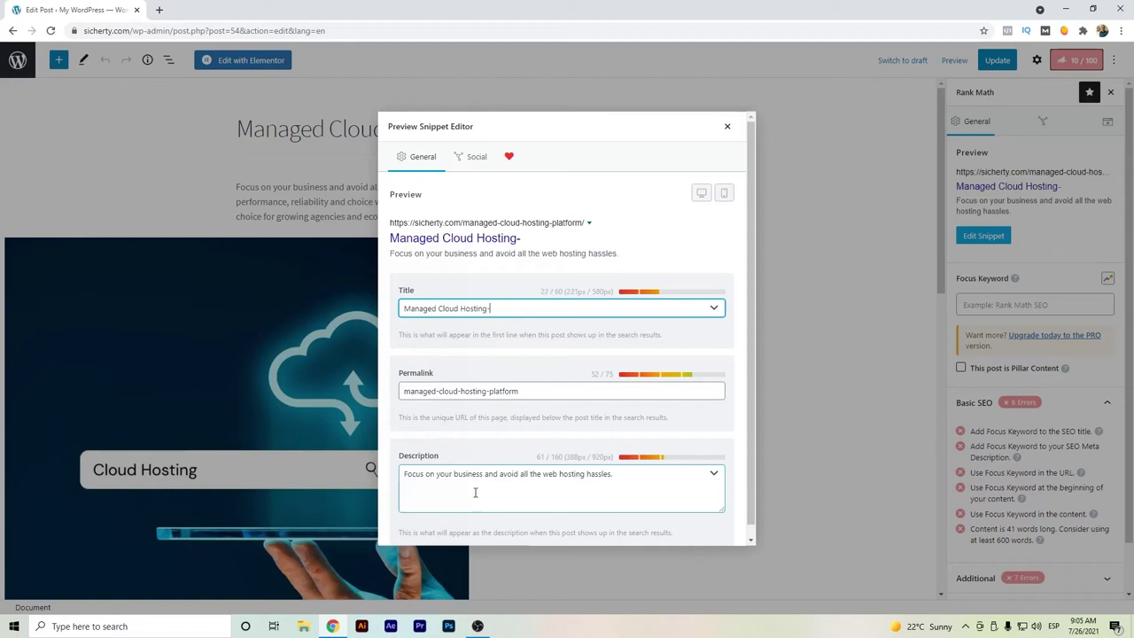
key("BackSpace")
type(" Platform")
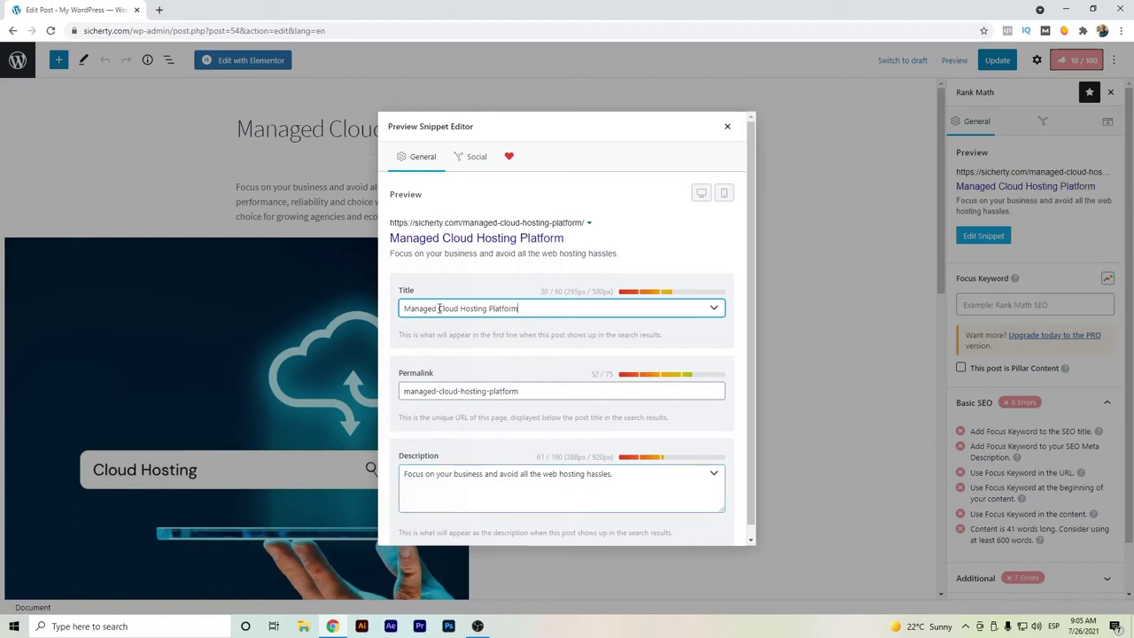
left_click_drag(438, 308, 487, 310)
Step: Change 'web' to 'cloud' in the snippet's meta description
left_click(555, 477)
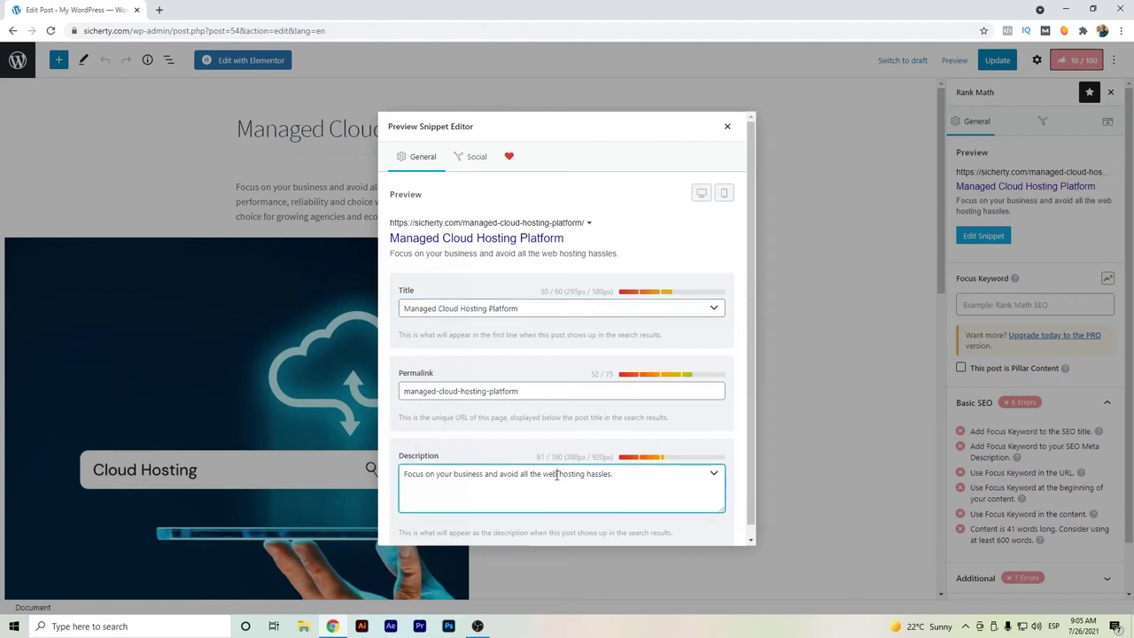
key("BackSpace")
key("BackSpace")
key("BackSpace")
type("cloud")
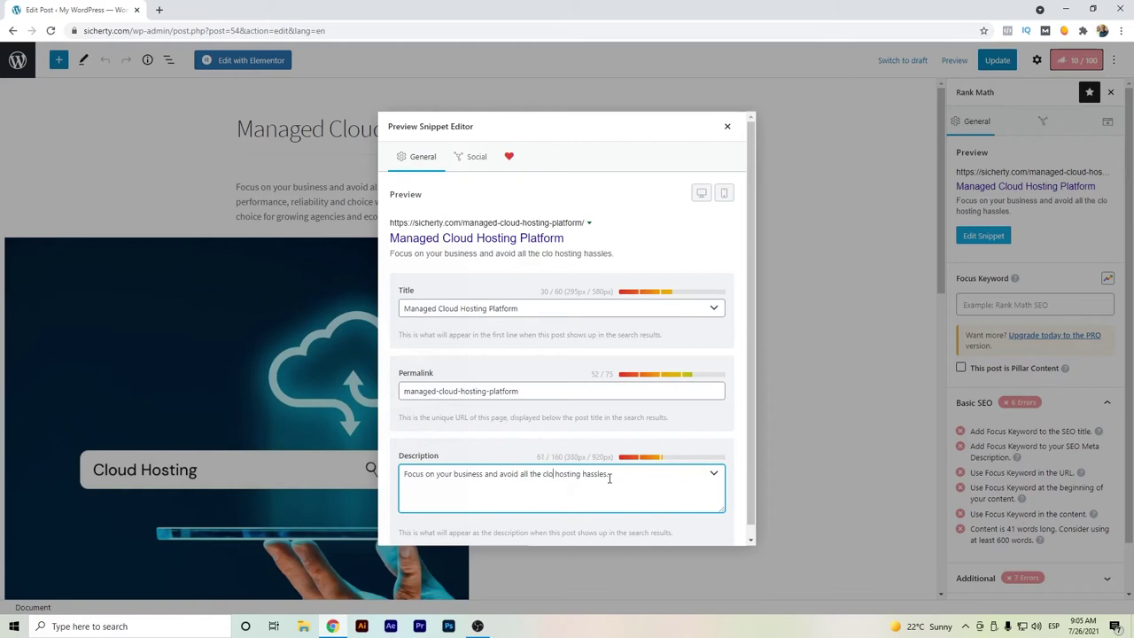
Step: Set the Rank Math focus keyword to 'cloud hosting' and update the post
left_click(730, 126)
left_click(1047, 301)
type("clou")
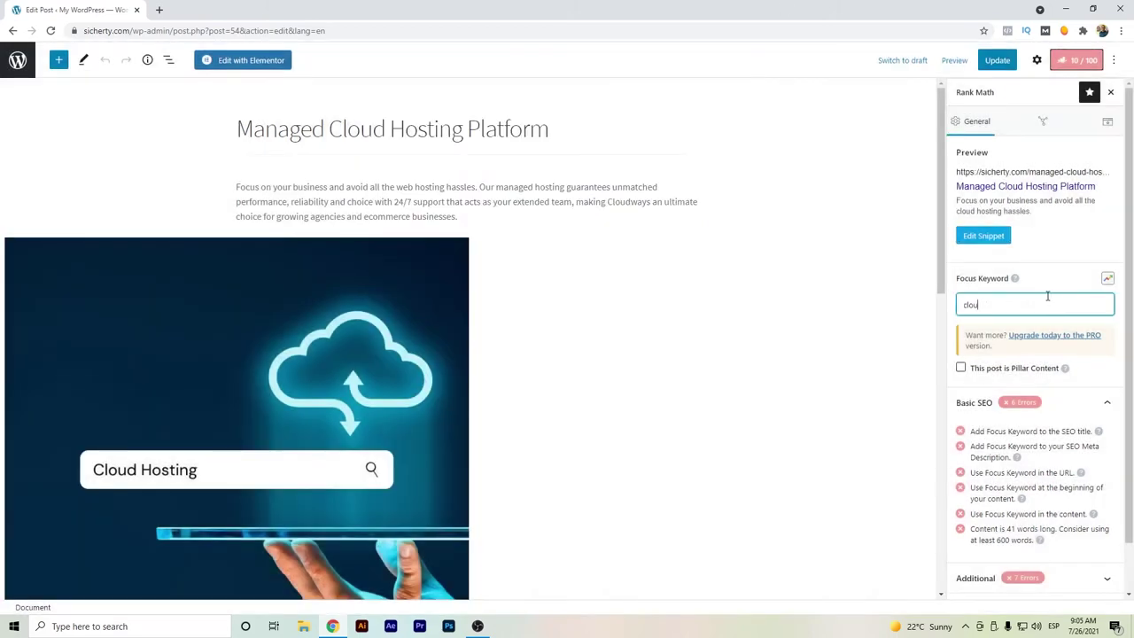
type("d hosting")
key("Return")
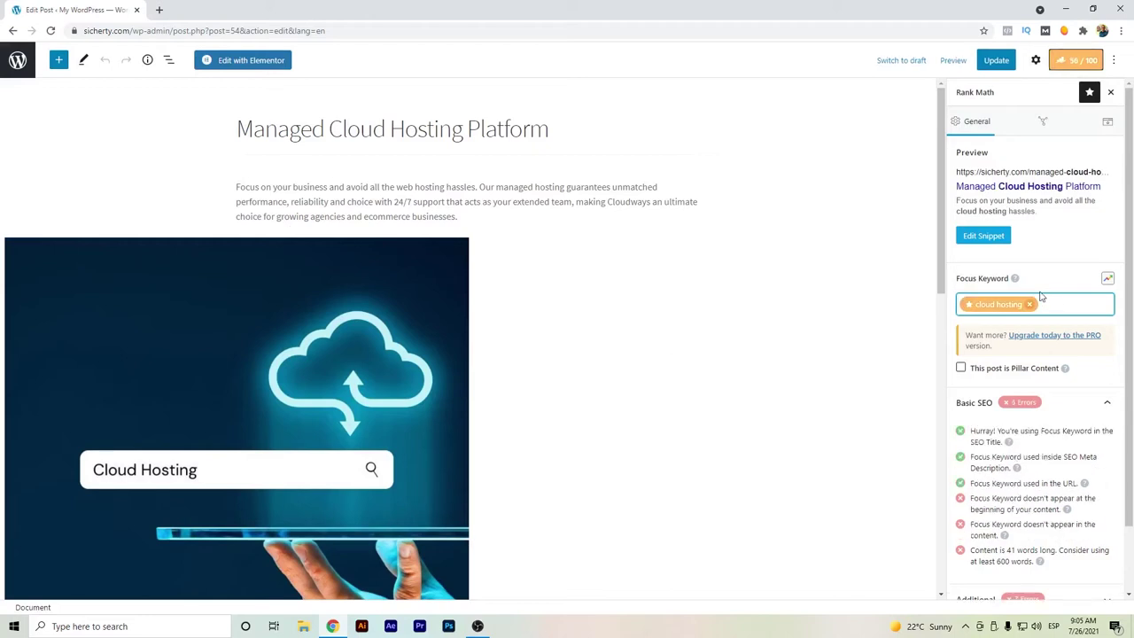
left_click(995, 60)
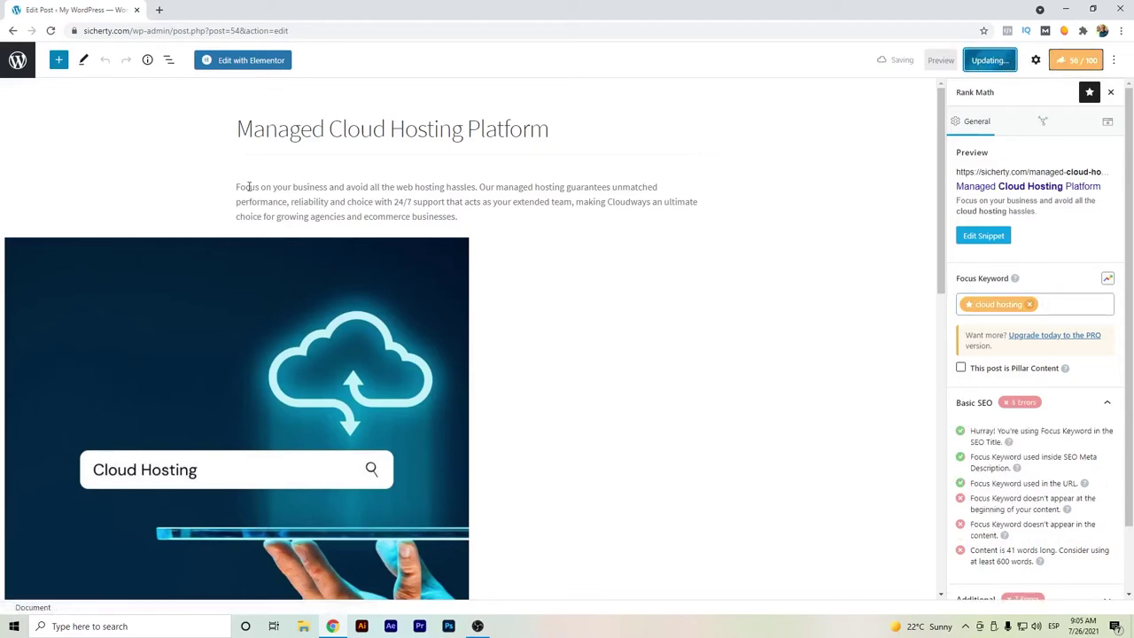
Step: Give the post's image the alt text 'Cloud Hosting' and update the post again
left_click(340, 351)
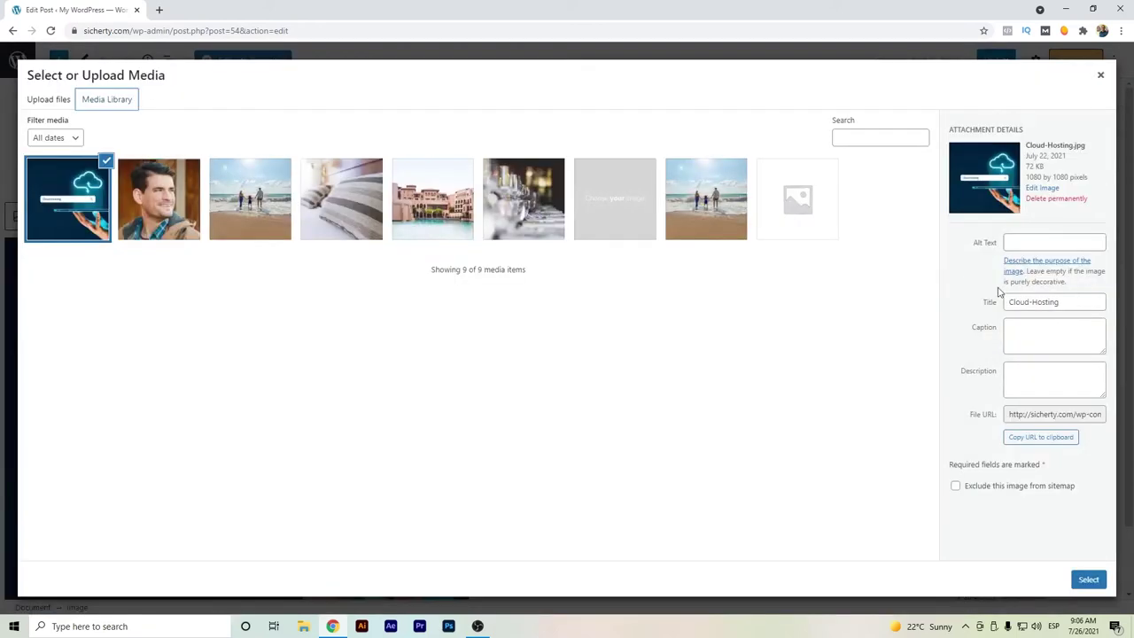
left_click(1040, 246)
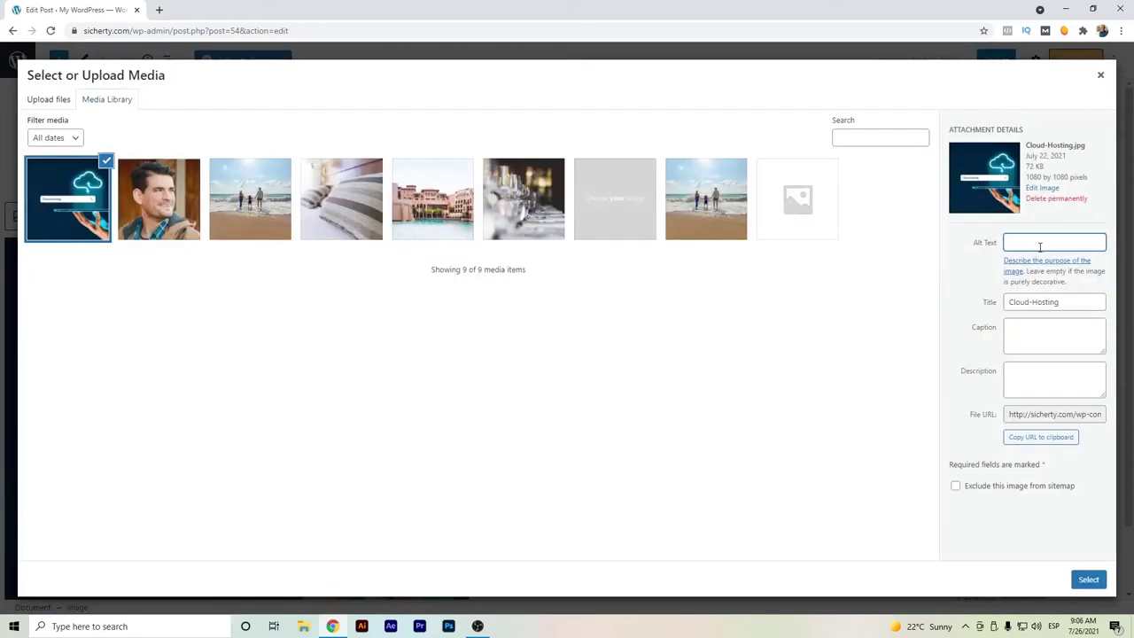
type("Cloud Hosting")
left_click_drag(972, 243, 994, 243)
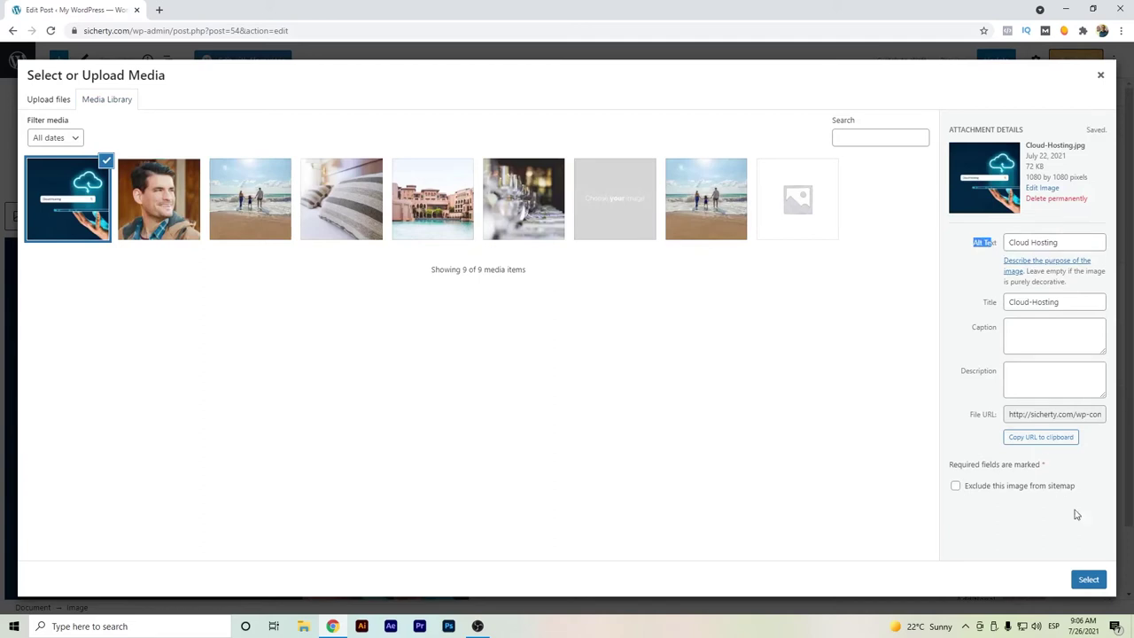
left_click(1089, 579)
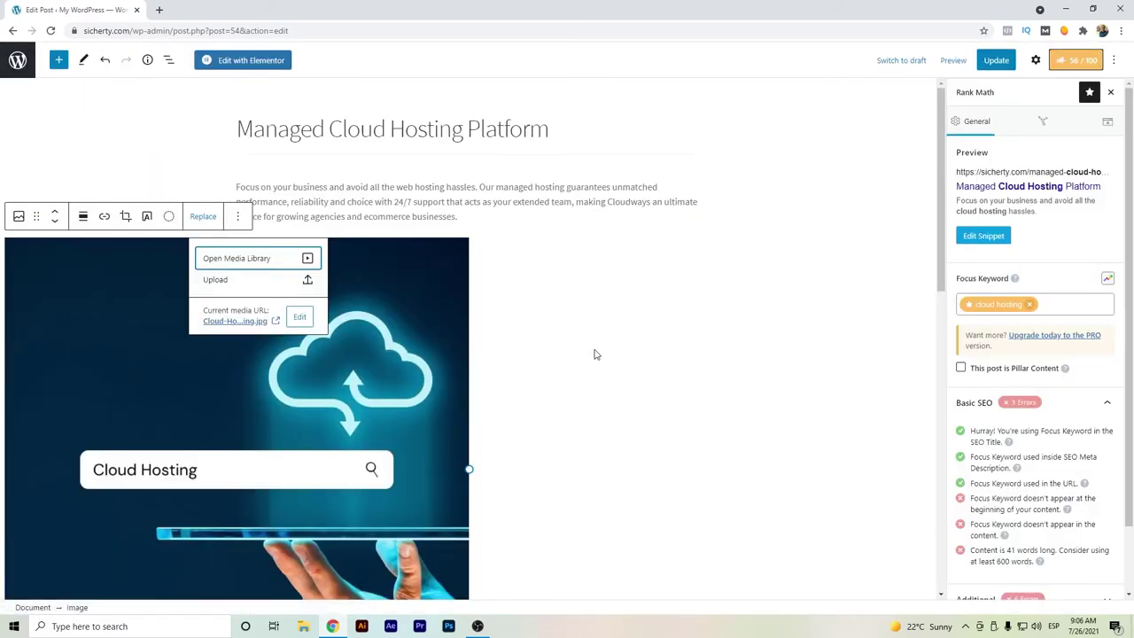
left_click(996, 62)
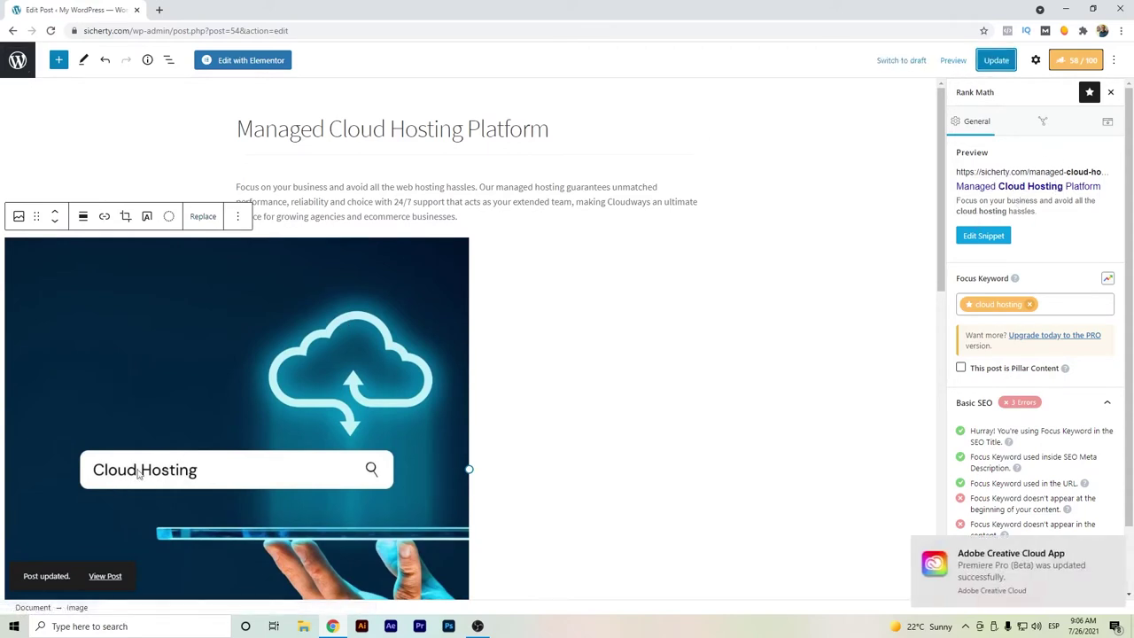
Step: Shorten the post's permalink slug to 'cloud-hosting' and update the post
left_click(1036, 59)
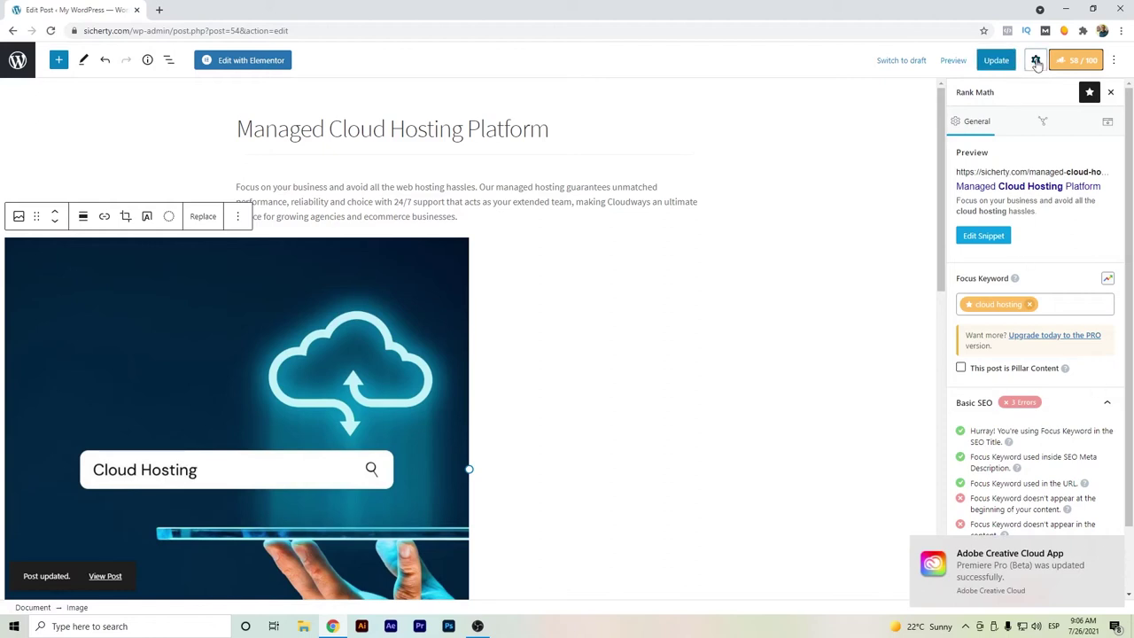
left_click(963, 92)
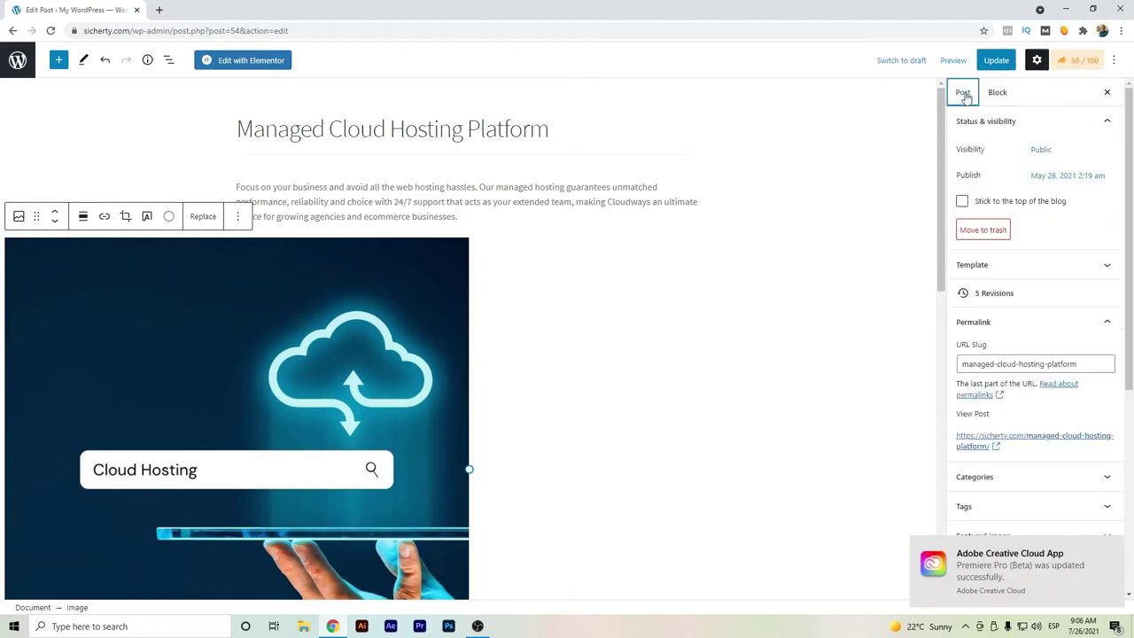
left_click(1094, 366)
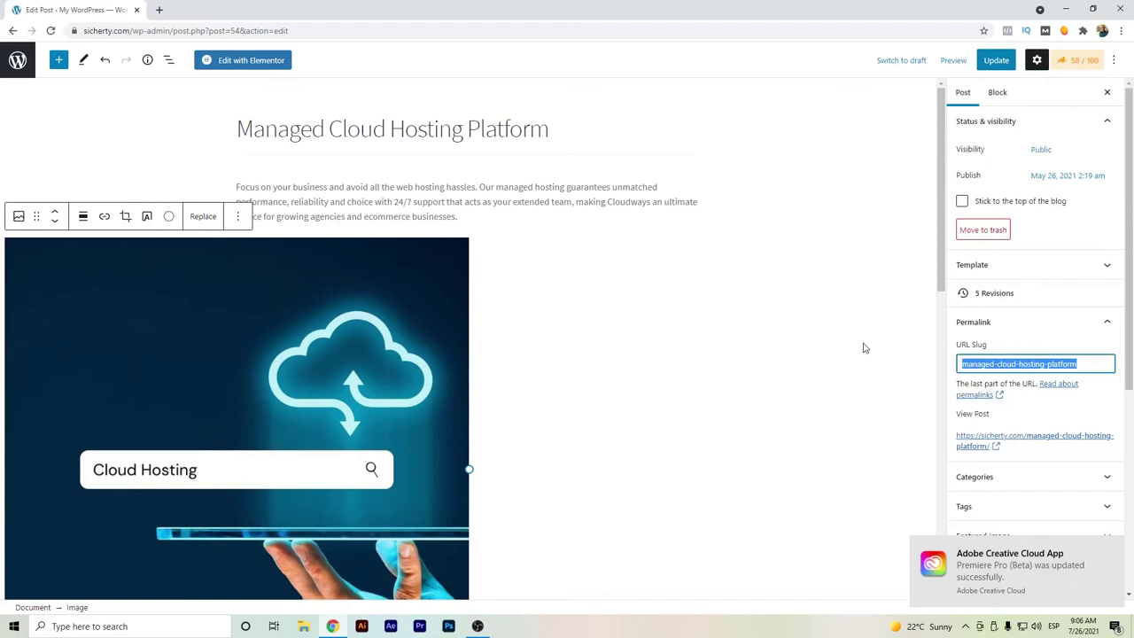
key("Right")
key("BackSpace")
key("BackSpace")
key("BackSpace")
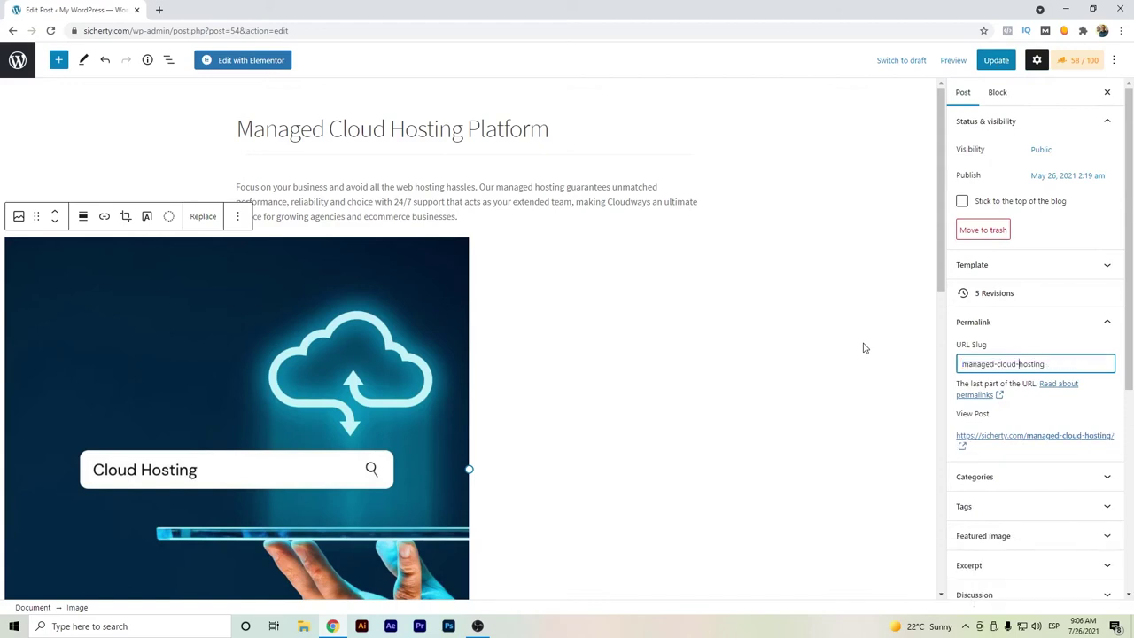
key("BackSpace")
key("BackSpace")
key("BackSpace")
key("BackSpace")
key("BackSpace")
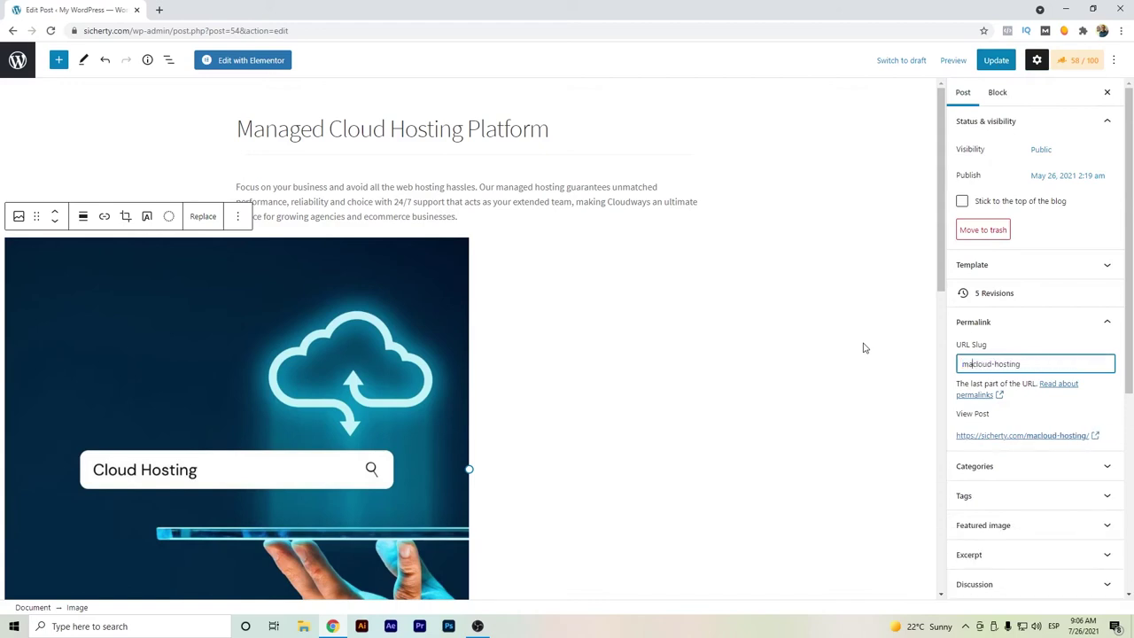
key("BackSpace")
key("BackSpace")
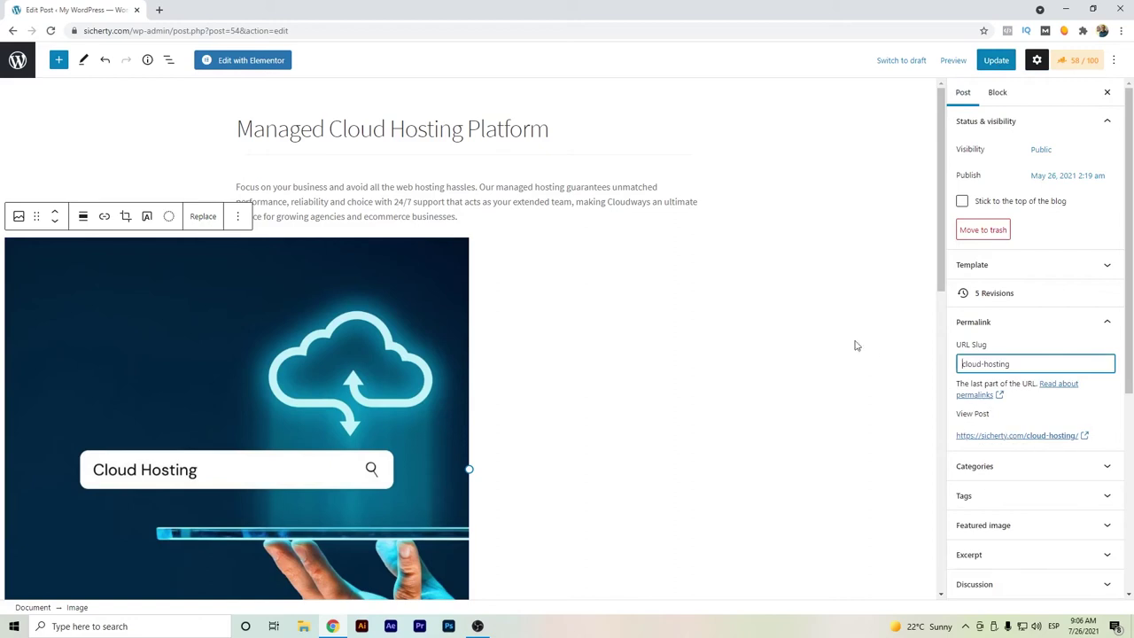
left_click(996, 61)
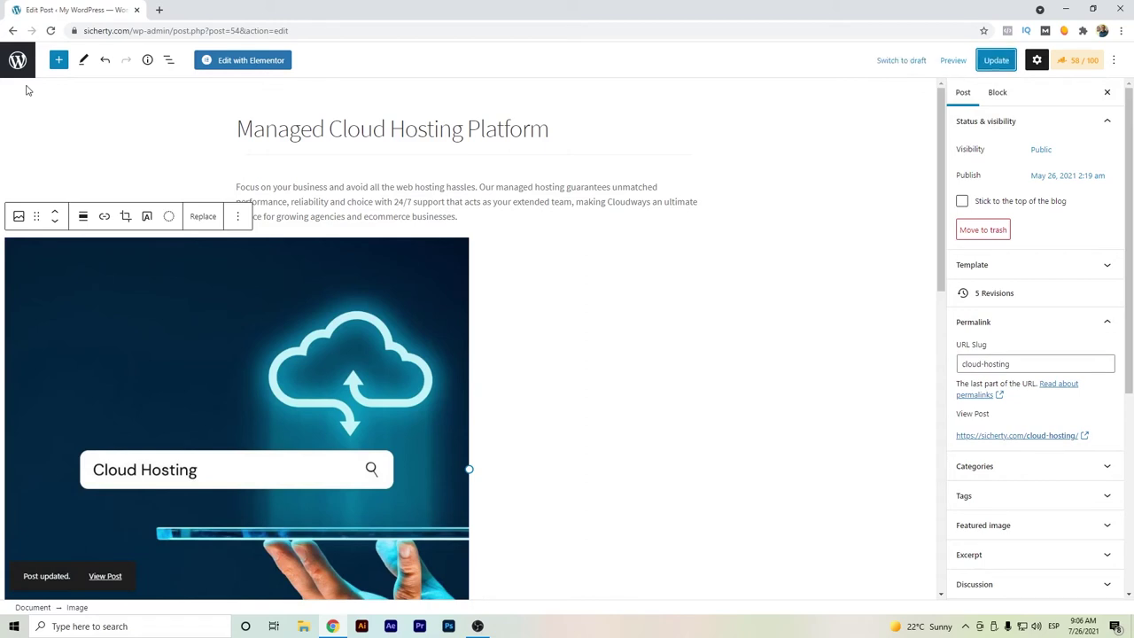
Step: Open the post's Spanish translation and fill the meta description using DeepL
left_click(24, 63)
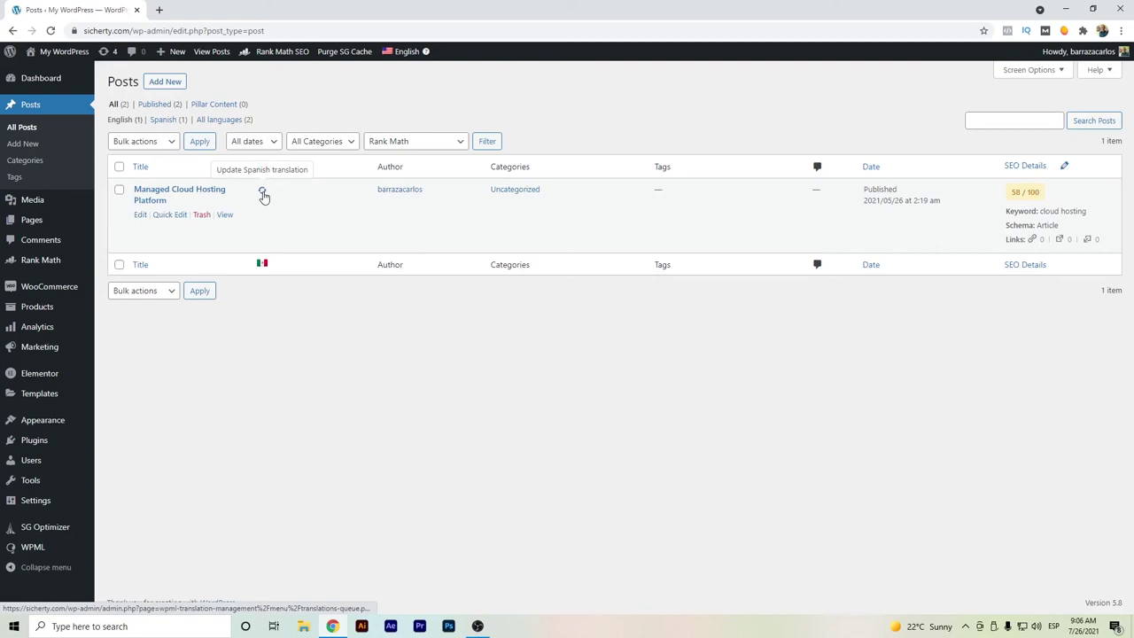
left_click(262, 194)
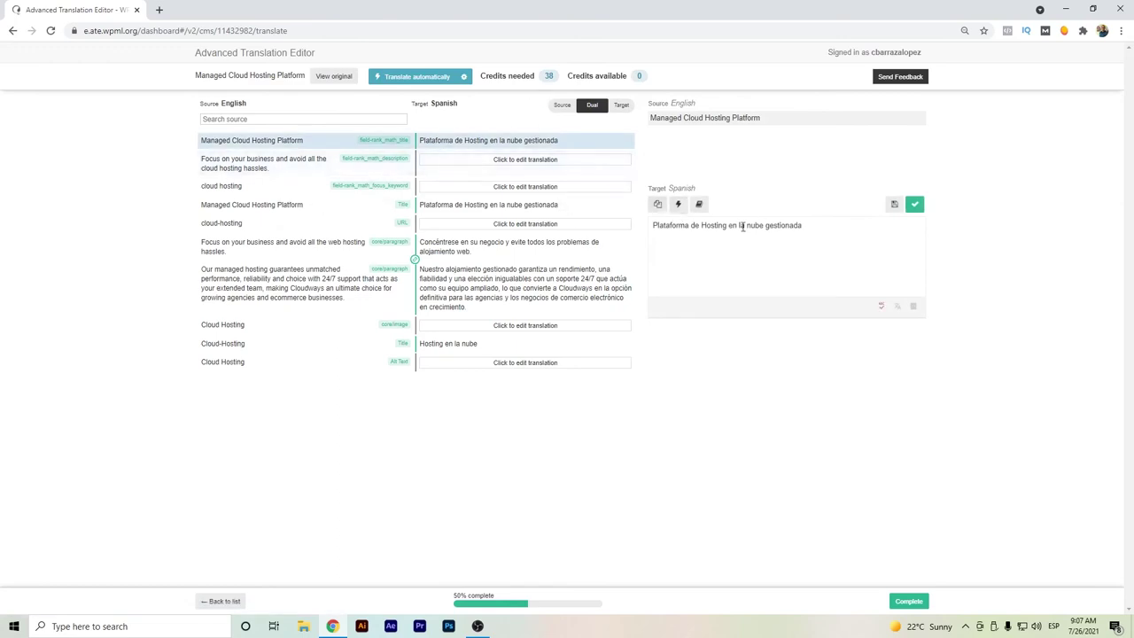
mouse_move(702, 225)
left_mouse_down()
mouse_move(771, 227)
mouse_move(760, 226)
left_mouse_up()
left_click(525, 159)
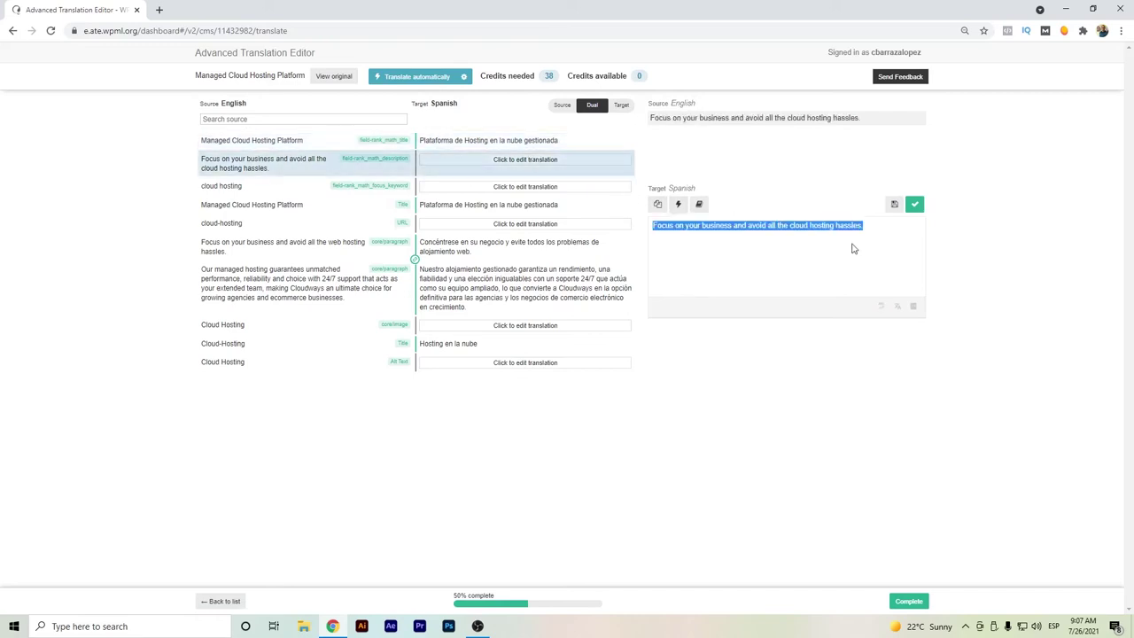
key("ctrl+c")
key("ctrl+c")
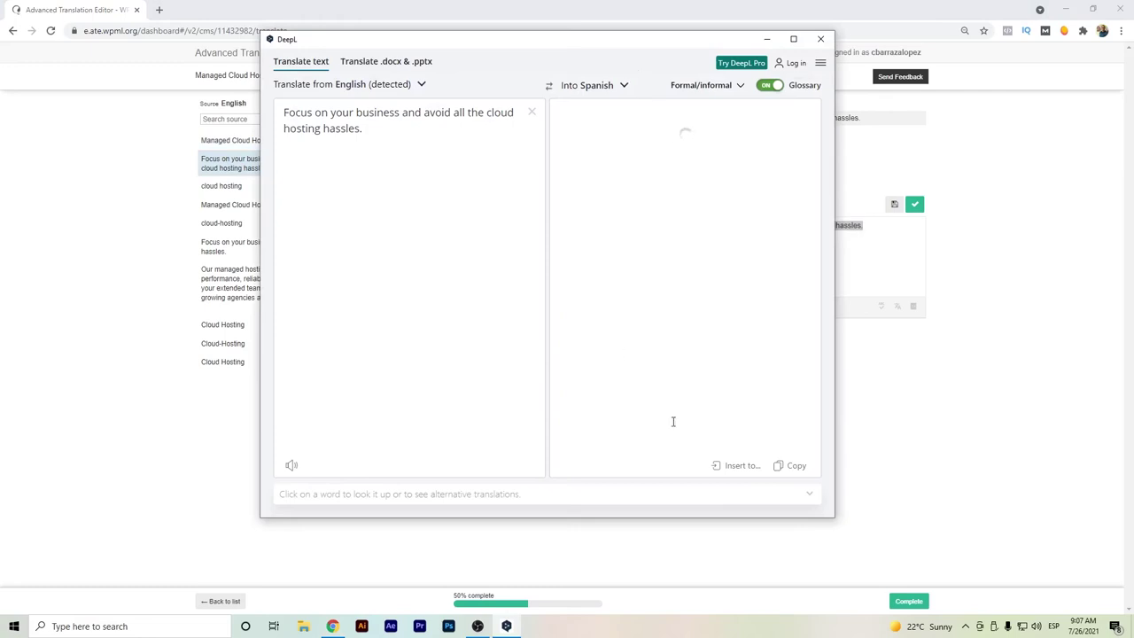
left_click(739, 466)
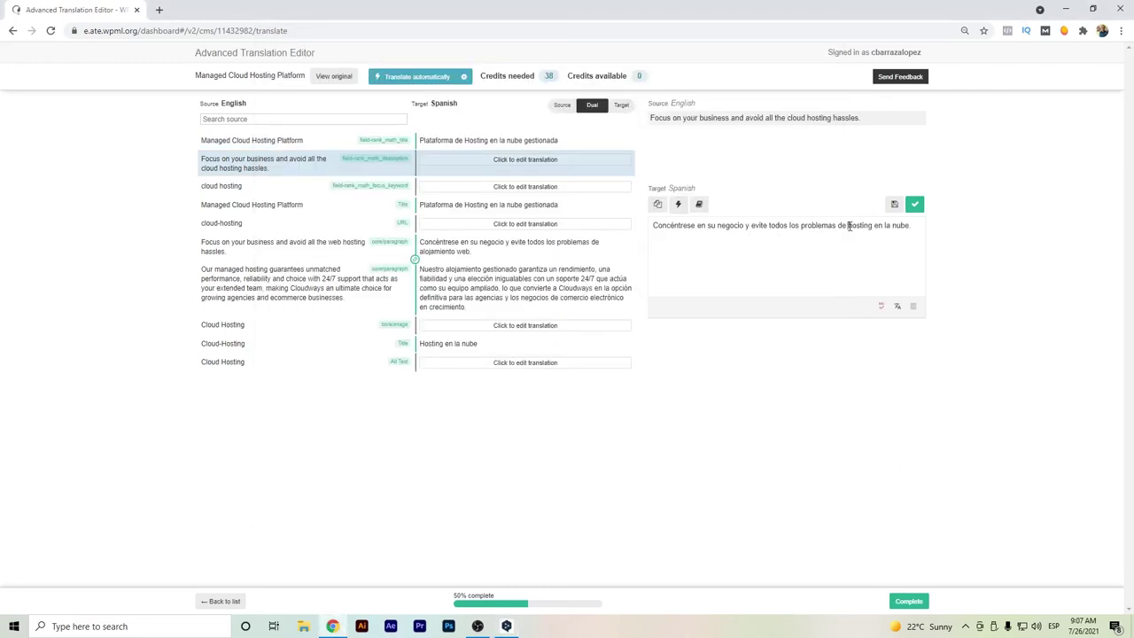
left_click_drag(848, 225, 912, 227)
left_click(915, 205)
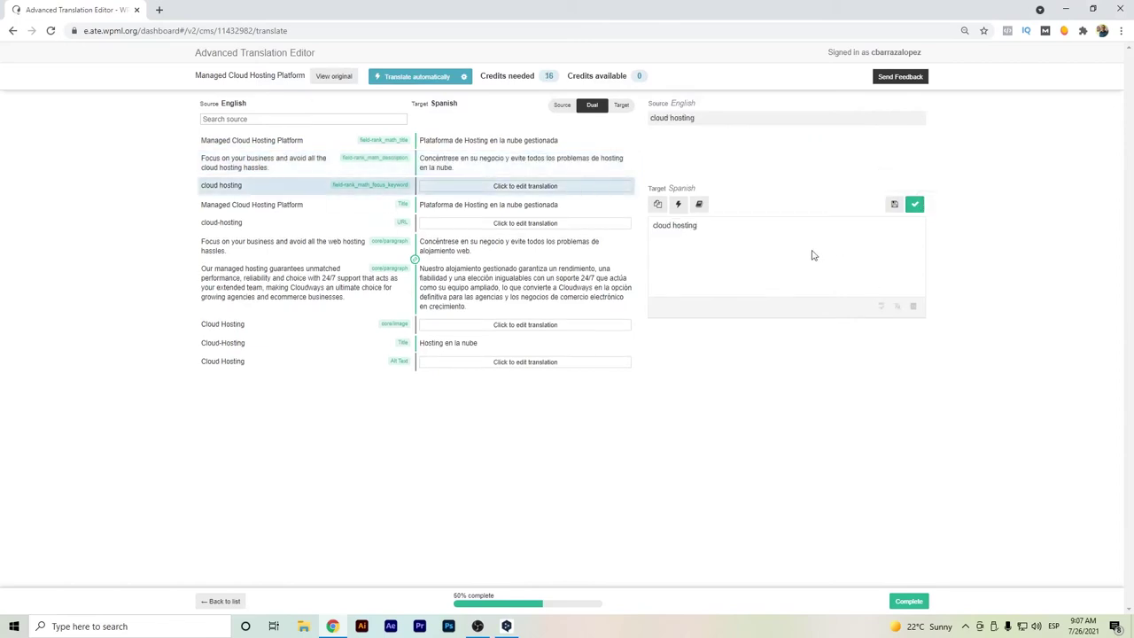
Step: Translate the focus keyword and set the Spanish slug to 'hosting-en-la-nube'
left_click_drag(697, 225, 608, 228)
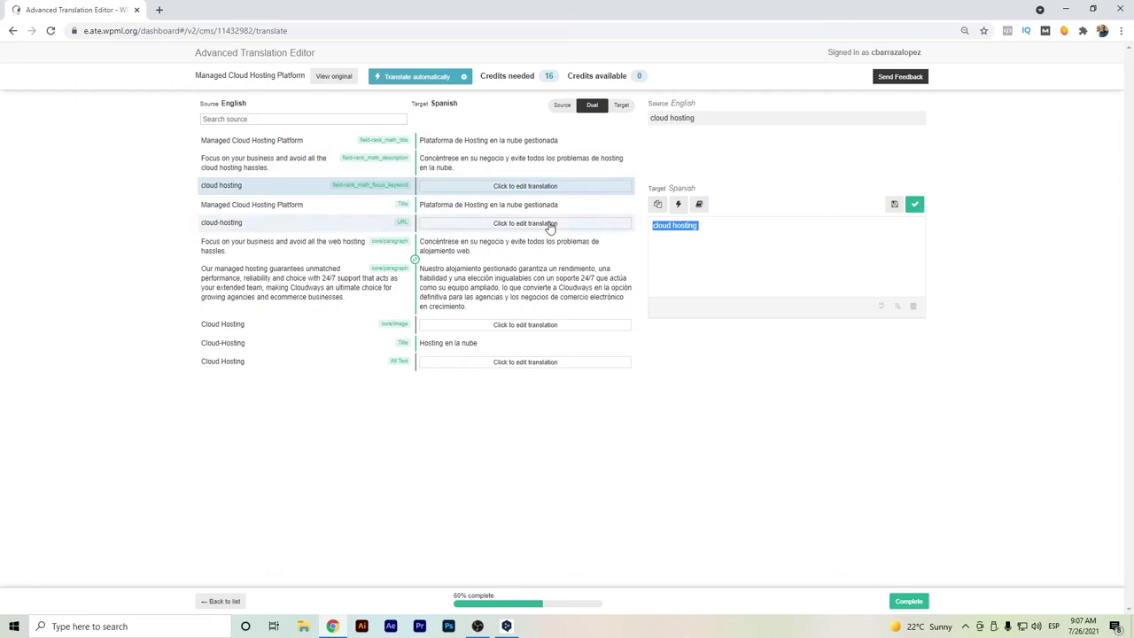
type("hos")
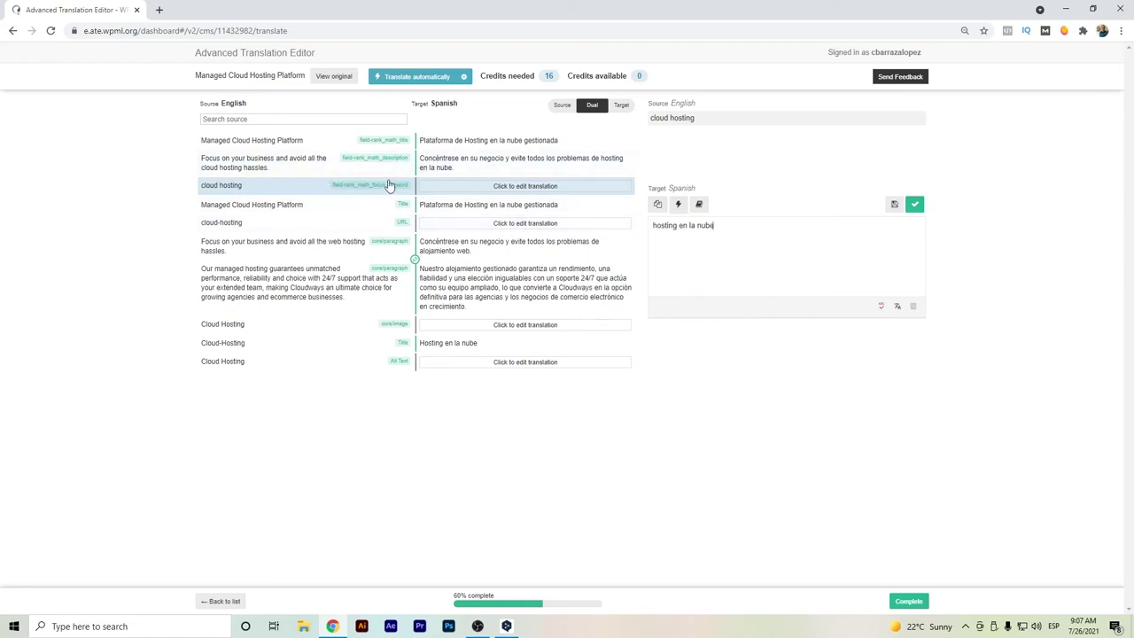
left_click(915, 205)
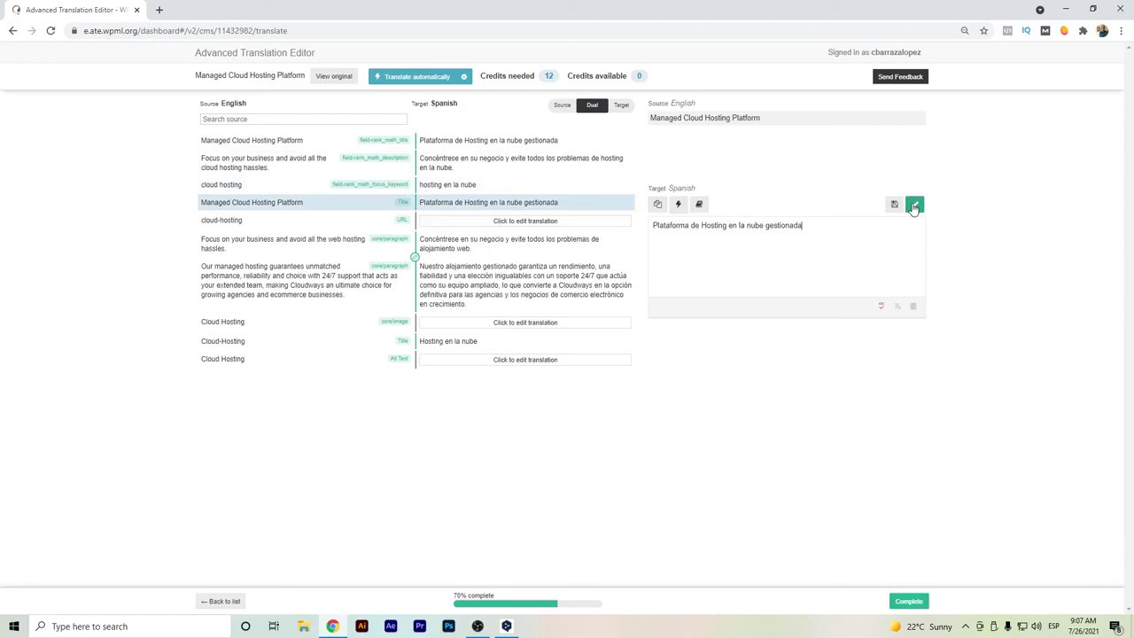
left_click(915, 206)
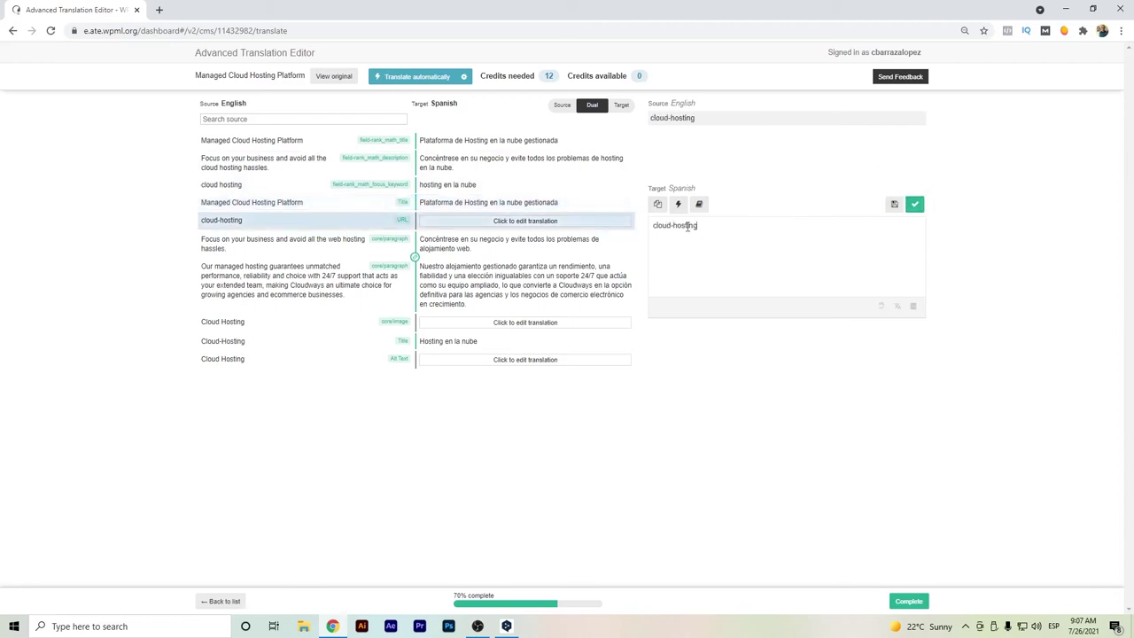
key("ctrl+a")
type("hos")
left_click(915, 205)
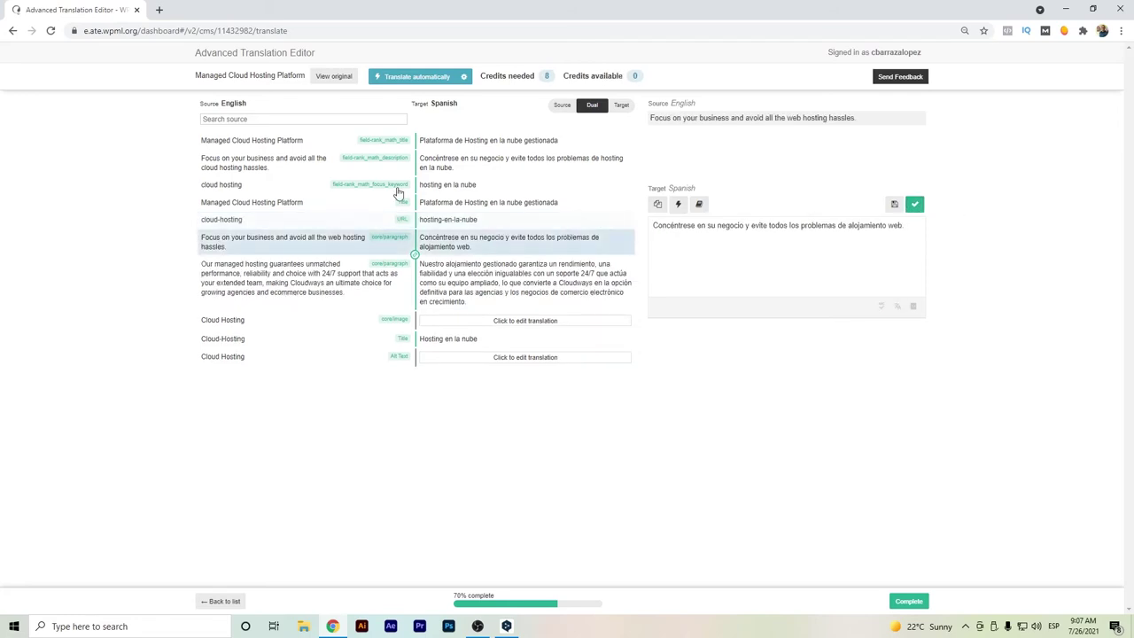
Step: Confirm the paragraph, image text and alt text translations to reach 100%
key("ctrl+Return")
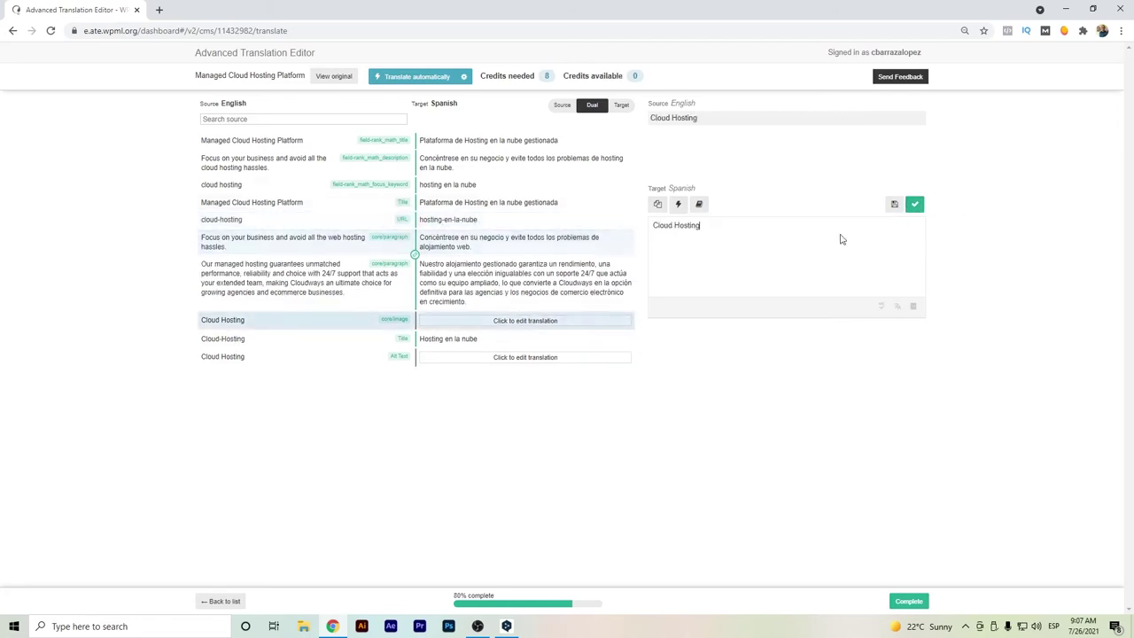
key("ctrl+a")
key("ctrl+c")
key("ctrl+c")
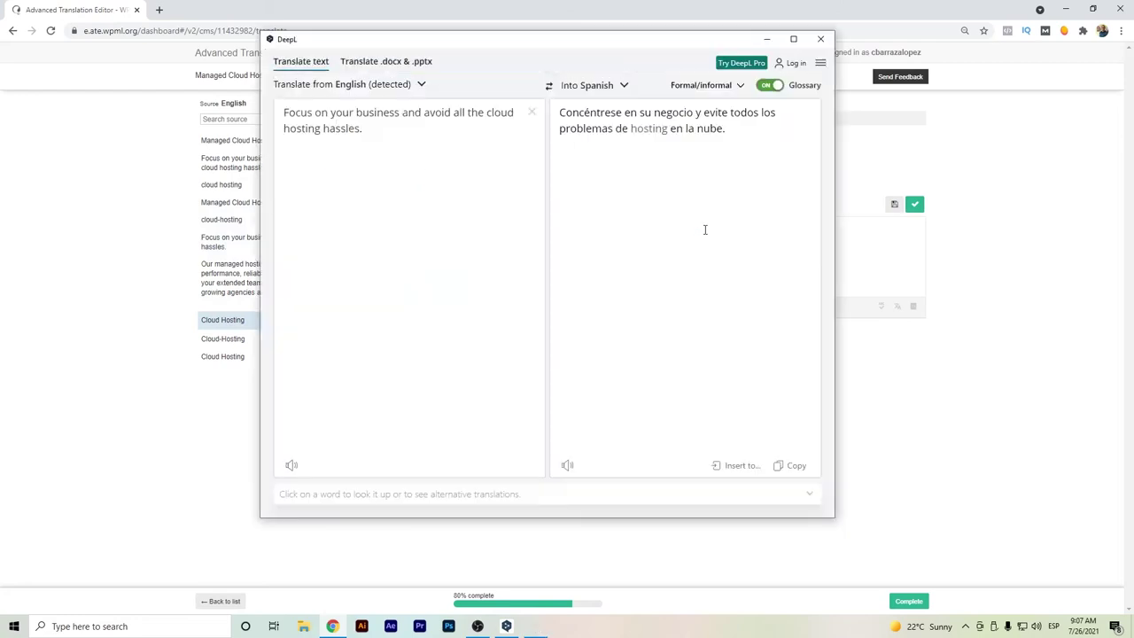
left_click(740, 465)
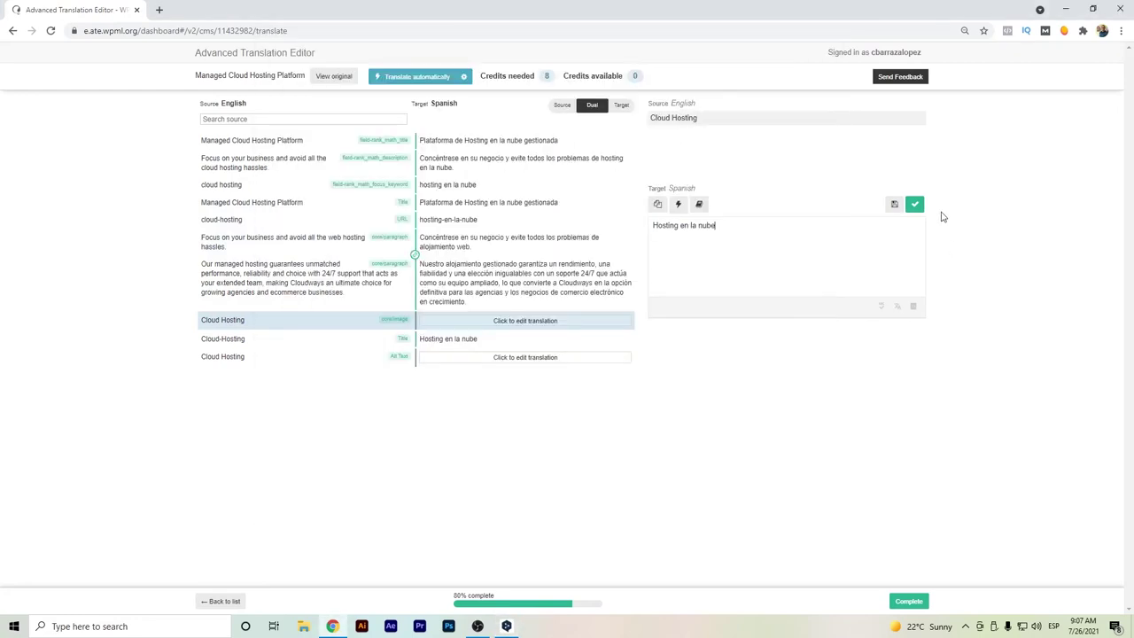
left_click(914, 205)
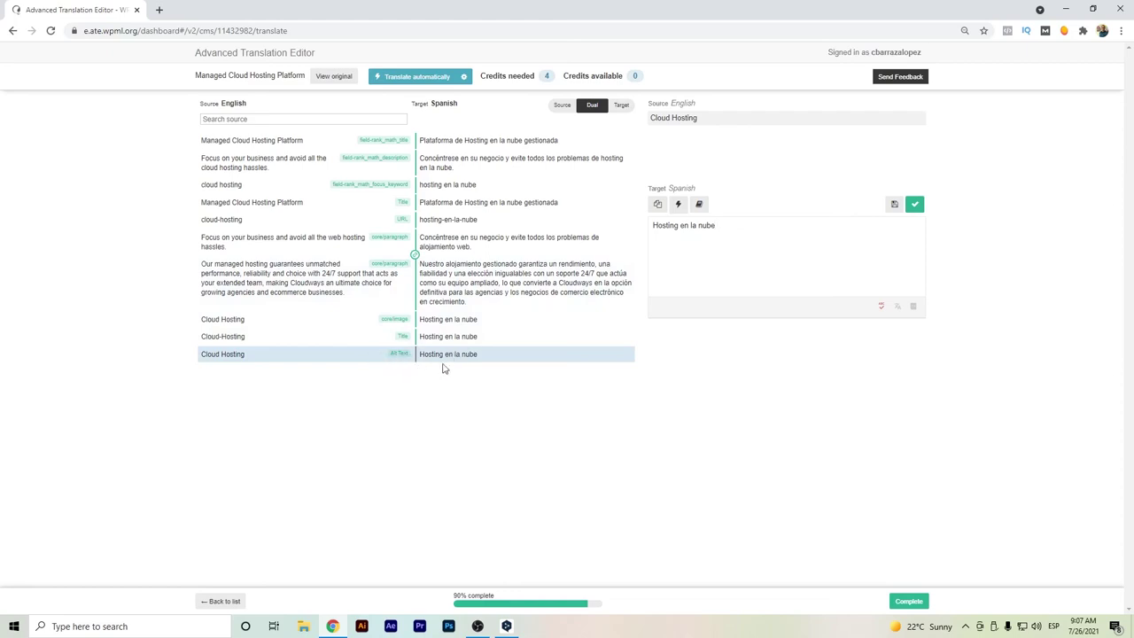
left_click(914, 204)
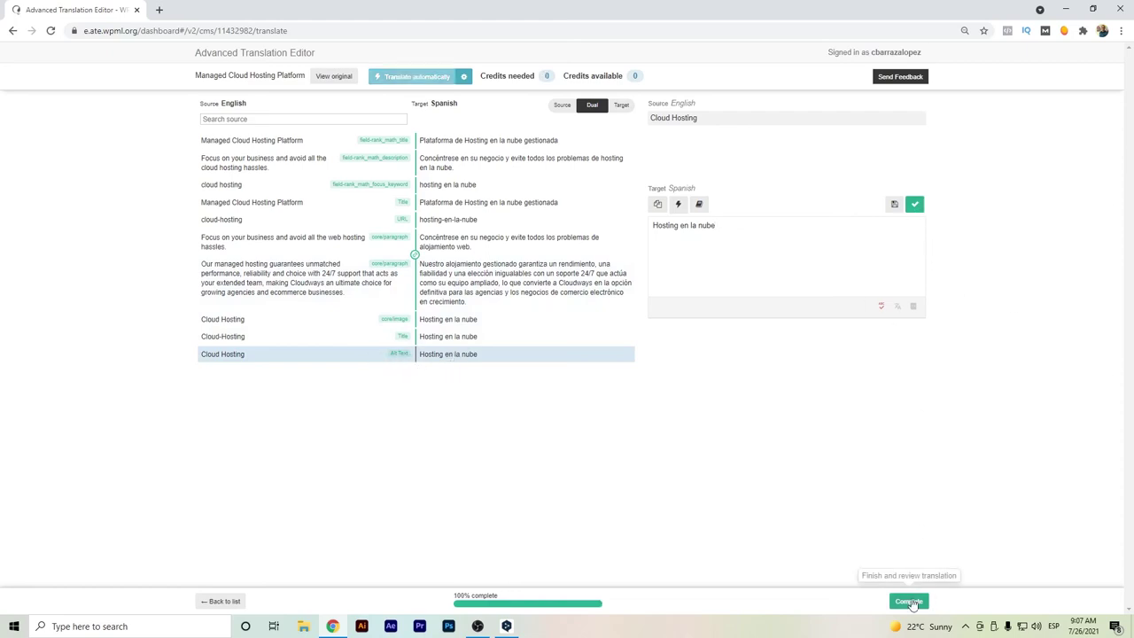
Step: Submit the finished translation, then switch the live post to Español
left_click(909, 602)
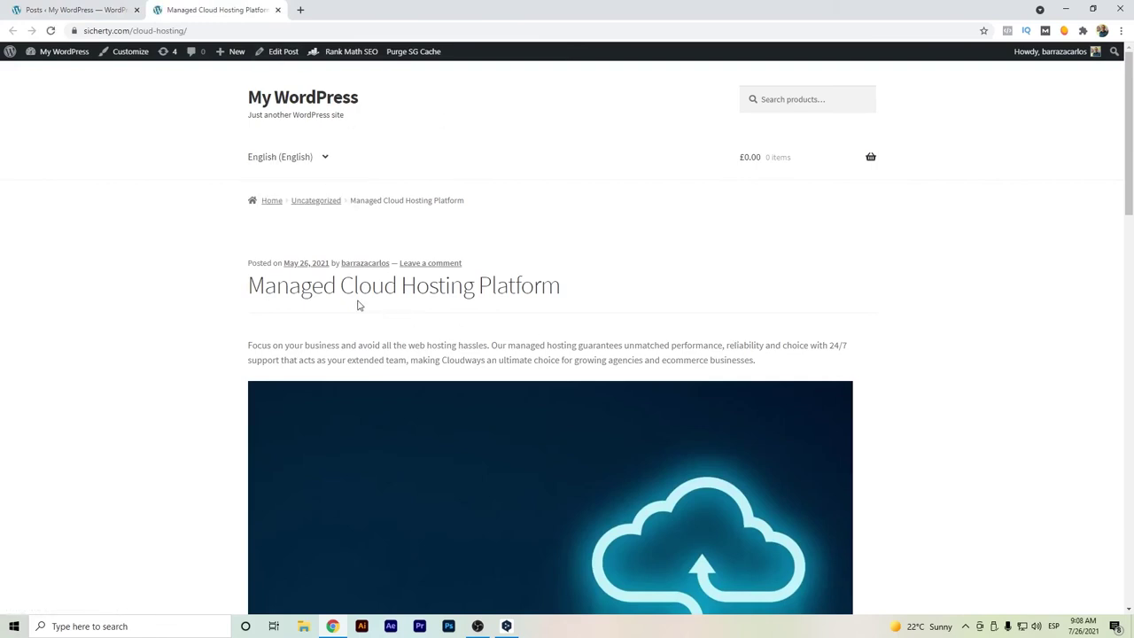
scroll(358, 305, "down", 2)
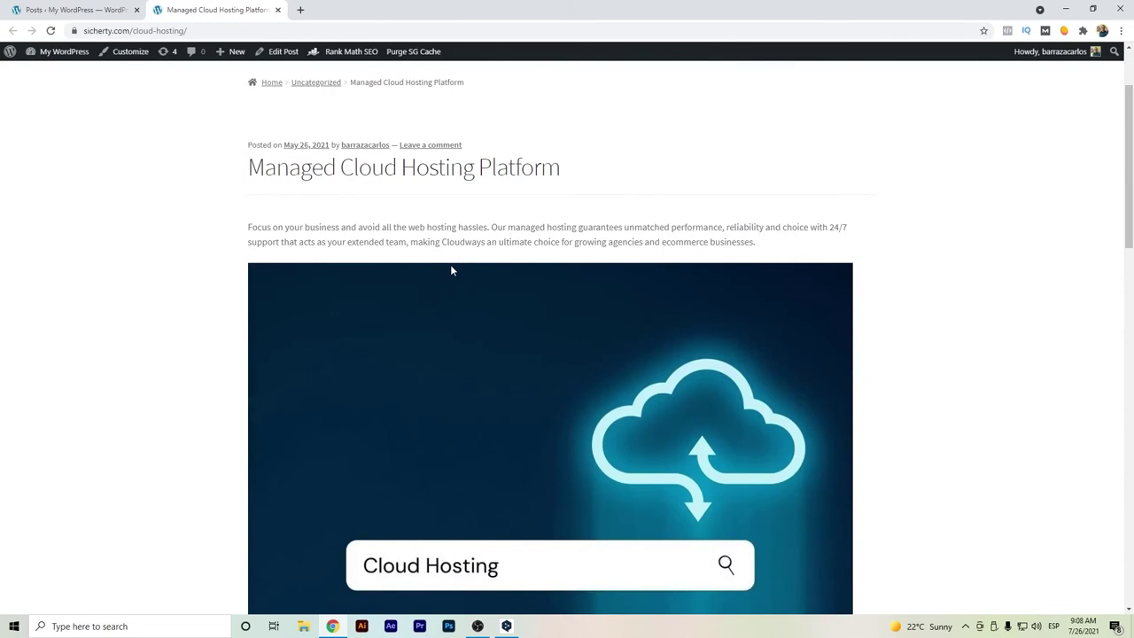
scroll(417, 280, "up", 2)
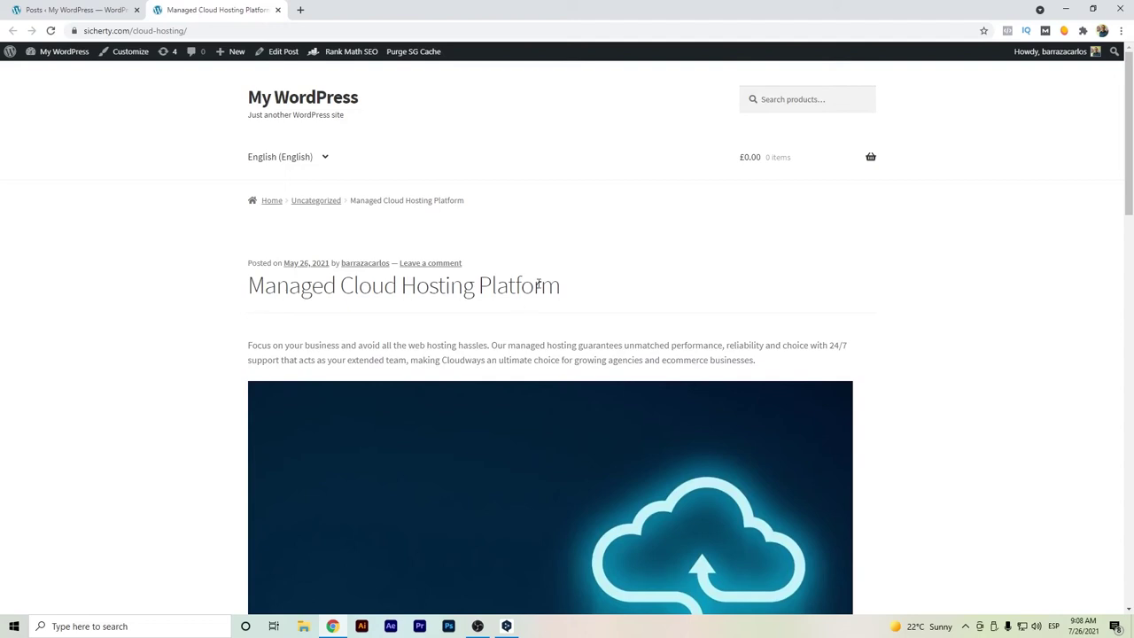
scroll(279, 278, "down", 2)
scroll(843, 133, "down", 2)
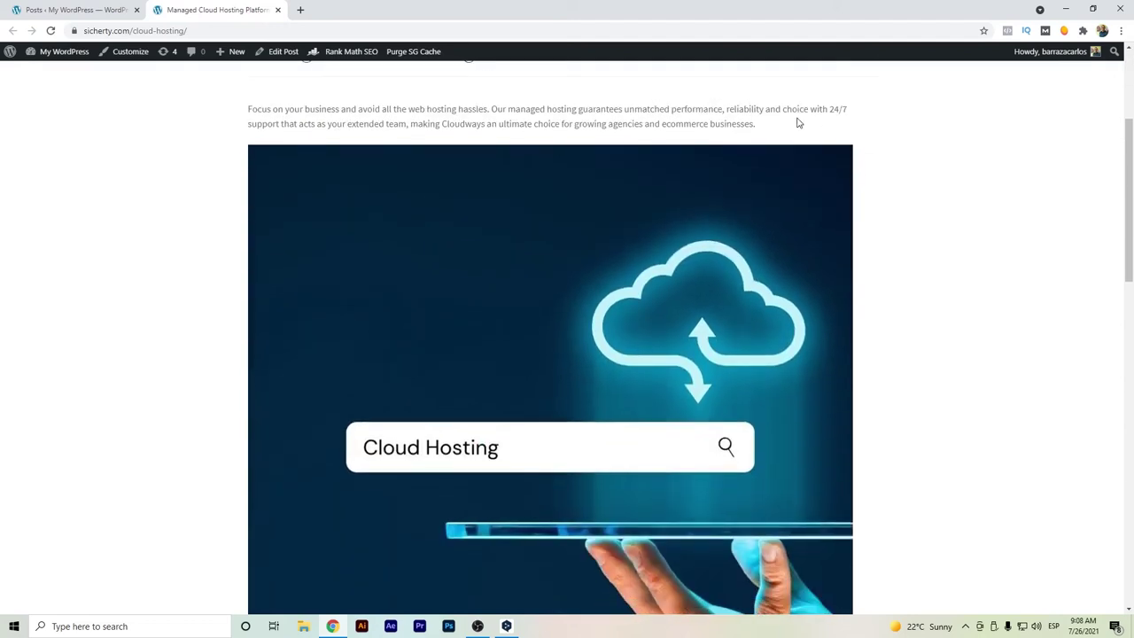
scroll(558, 348, "down", 2)
scroll(557, 346, "down", 4)
scroll(559, 346, "down", 2)
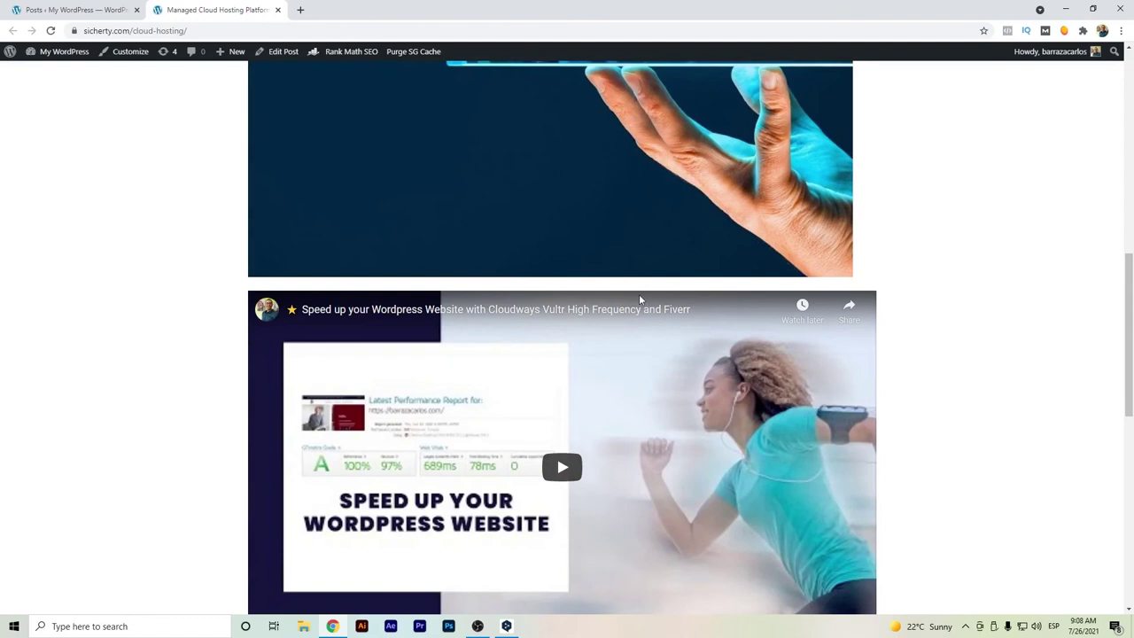
scroll(640, 299, "up", 4)
scroll(640, 299, "up", 4)
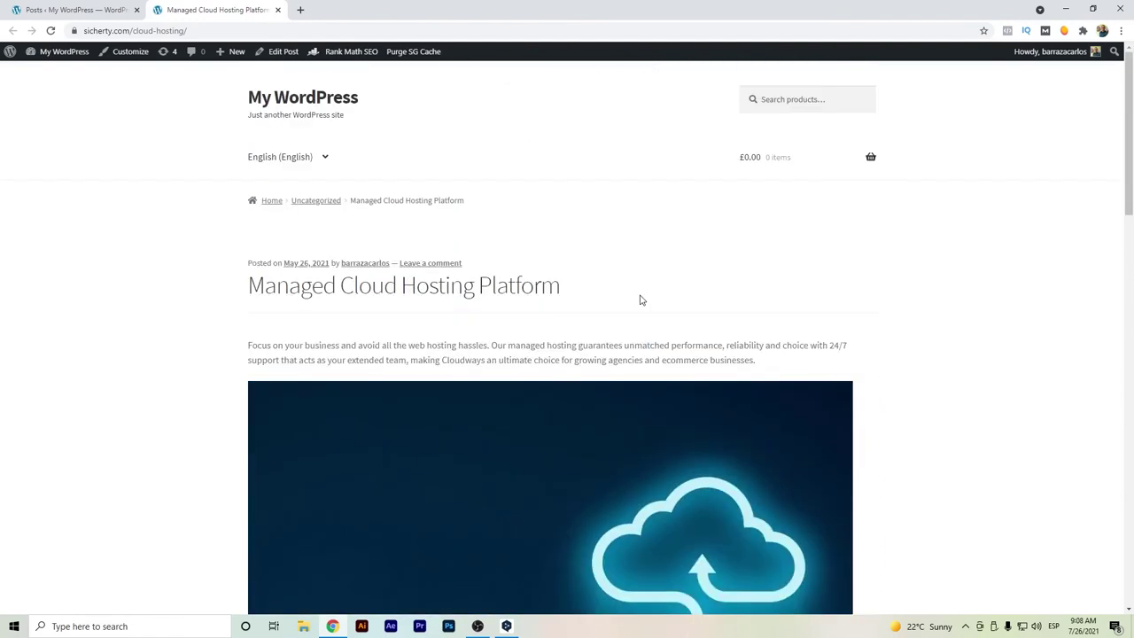
left_click(298, 196)
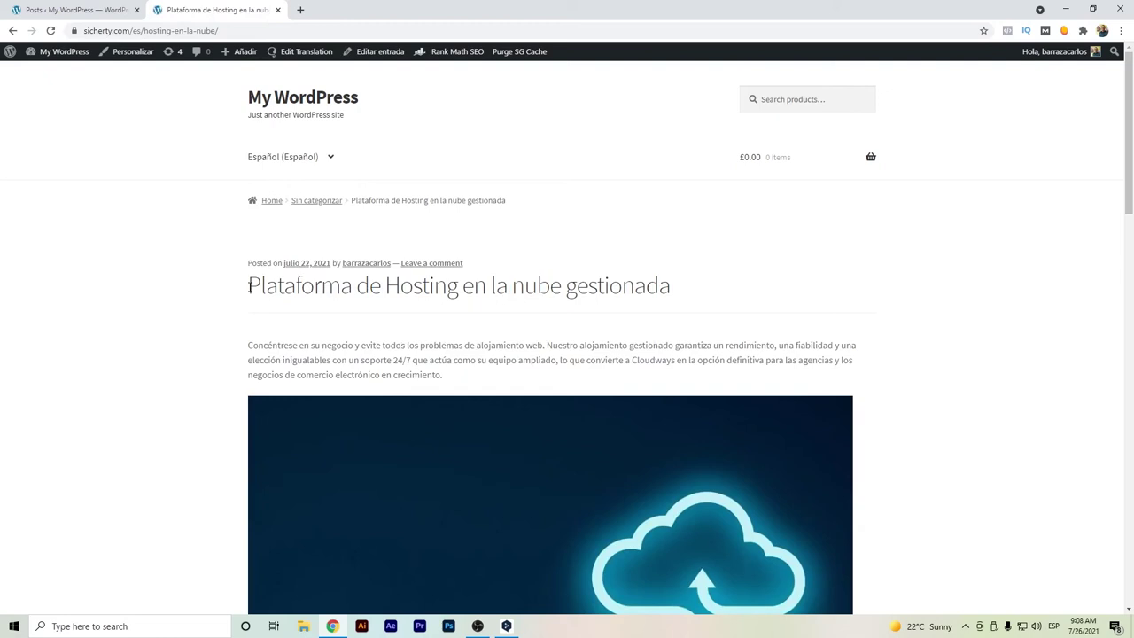
Step: Highlight 'Hosting en la nube' in the Spanish title and scroll down to the image
left_click_drag(387, 286, 560, 286)
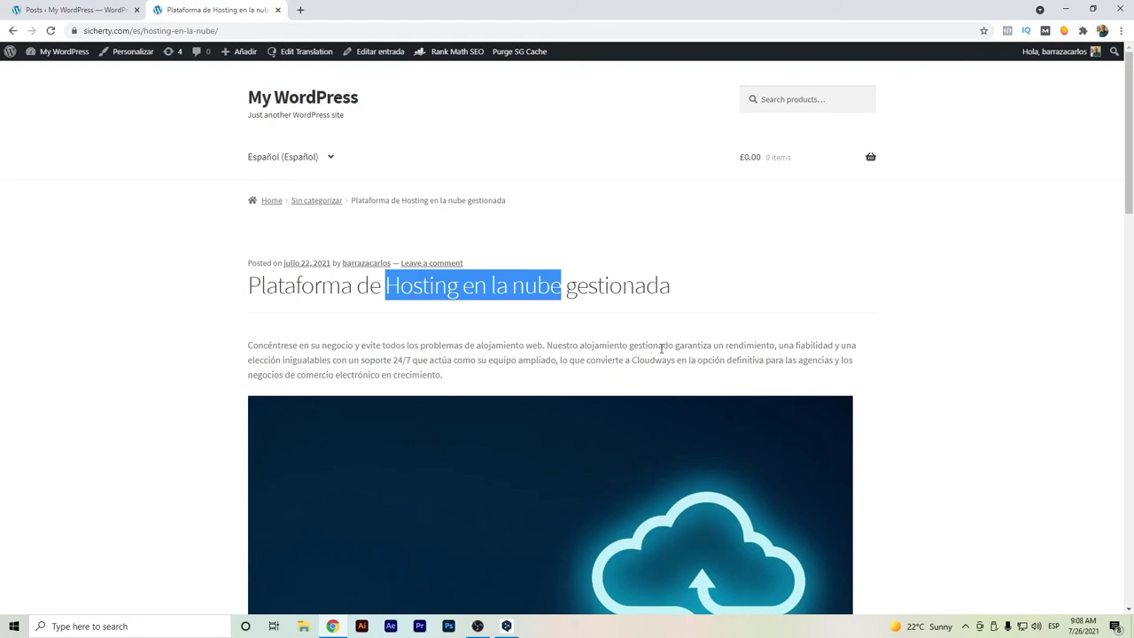
scroll(328, 336, "down", 3)
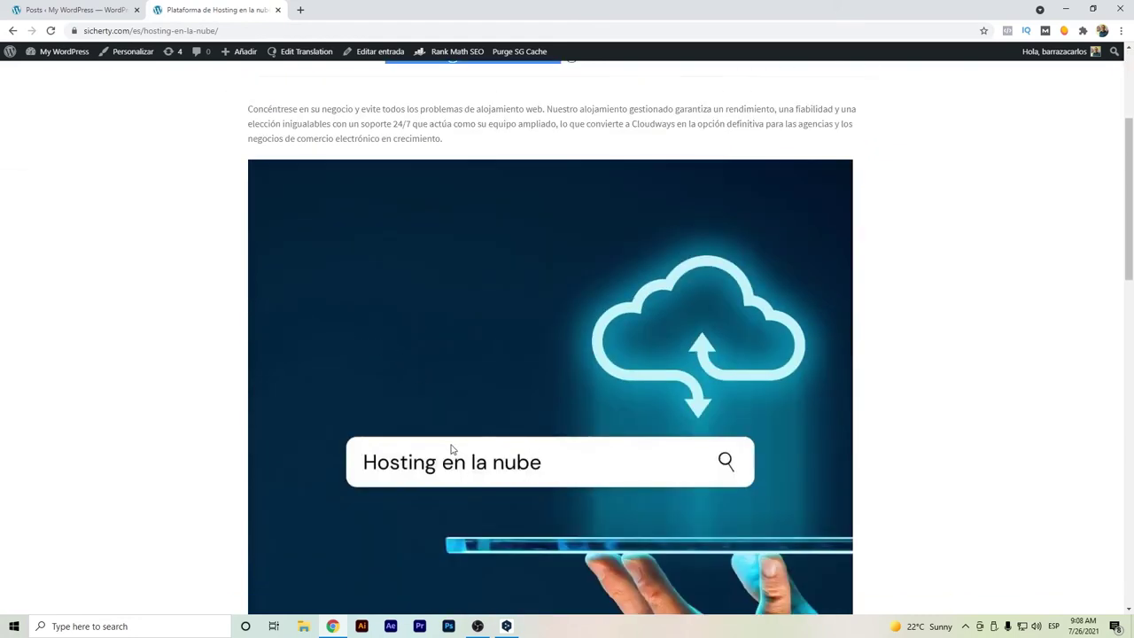
scroll(362, 372, "down", 3)
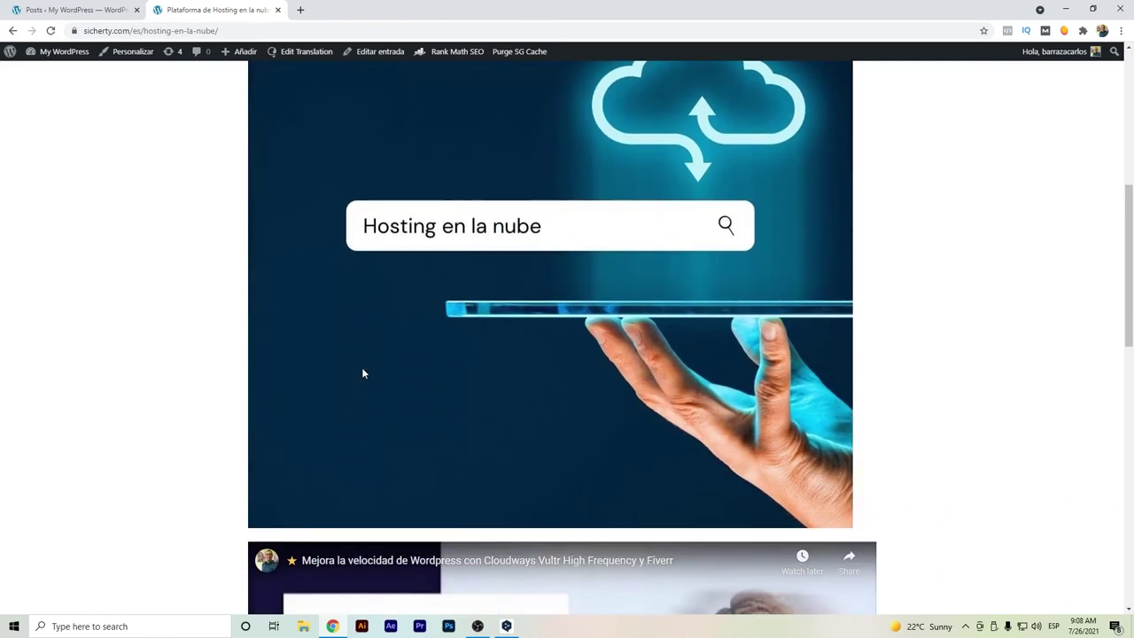
scroll(362, 372, "up", 5)
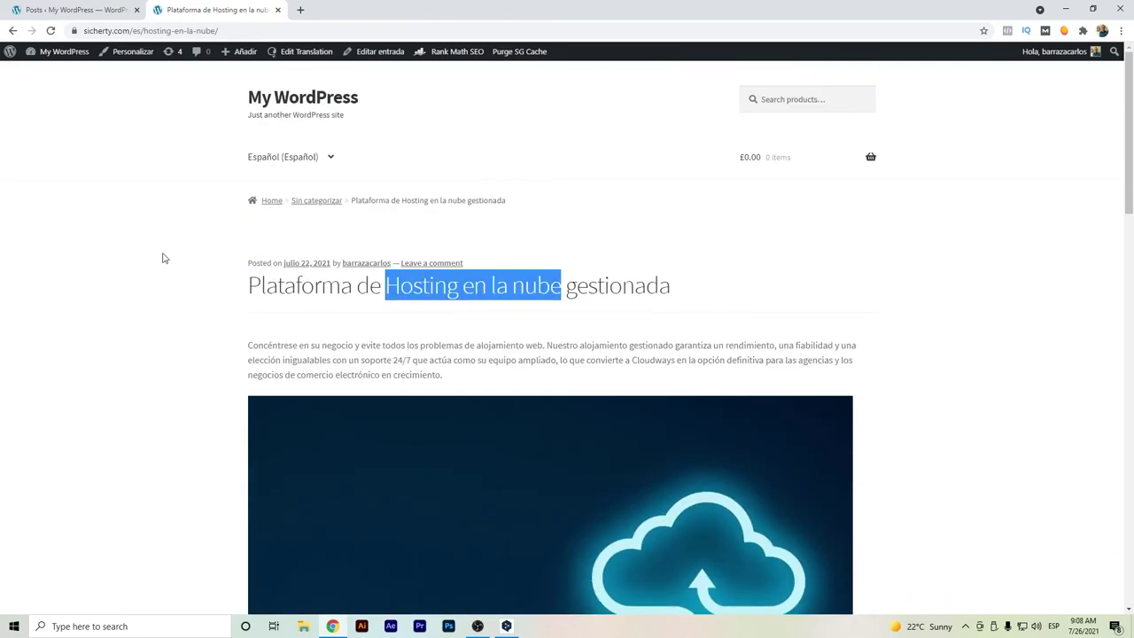
Step: View the Spanish page source, select the en/es hreflang lines, then return to the posts admin
right_click(163, 258)
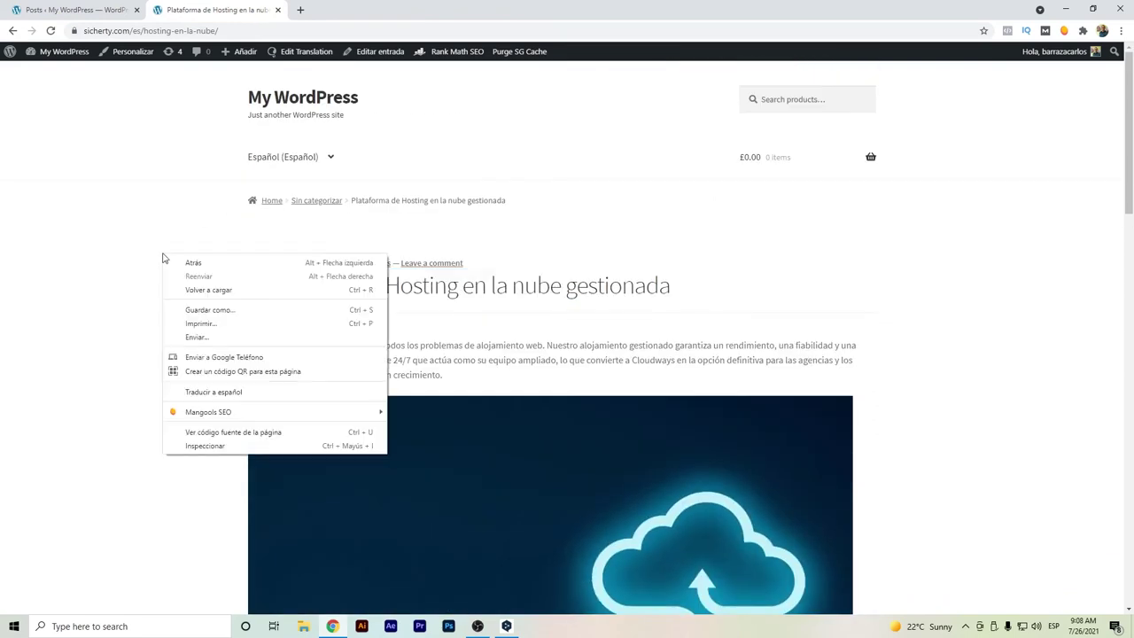
left_click(240, 432)
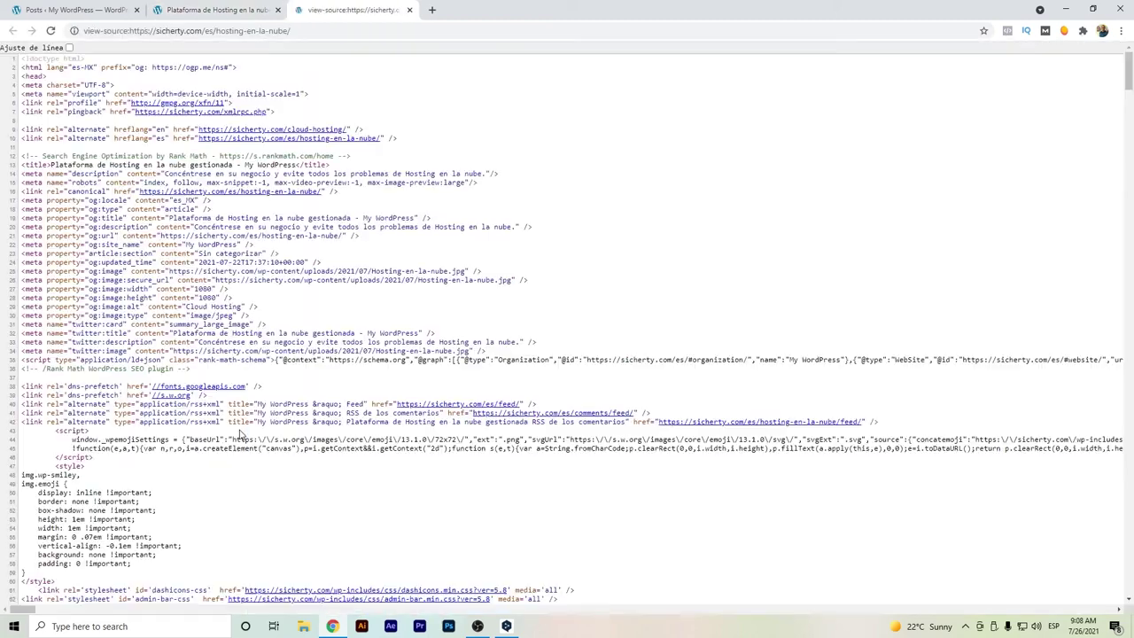
left_click_drag(416, 139, 9, 133)
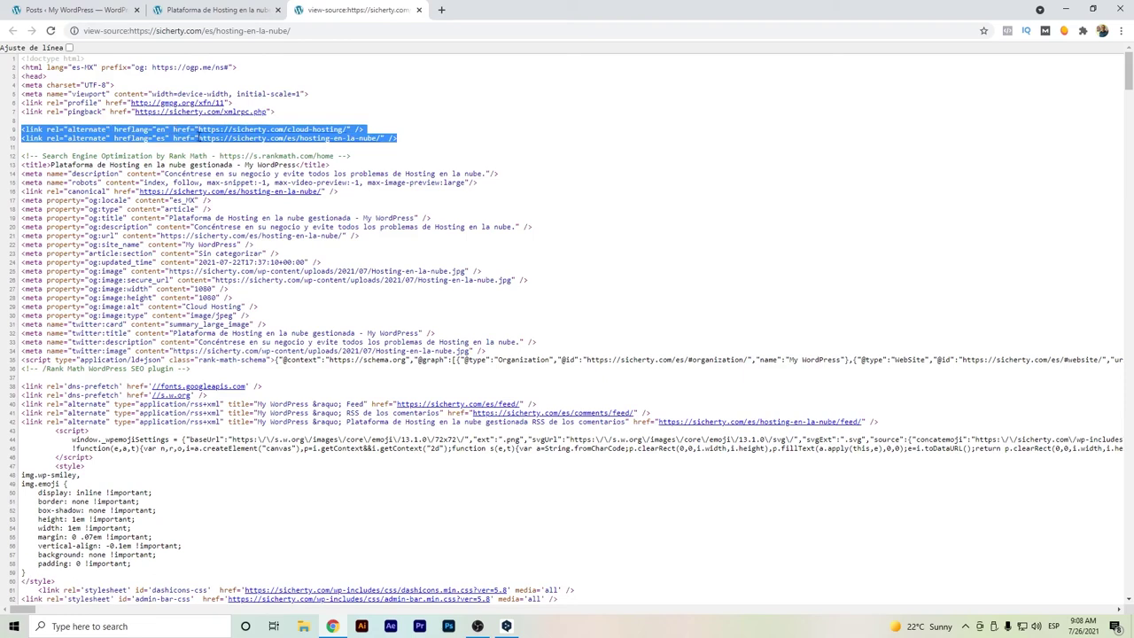
left_click(113, 130)
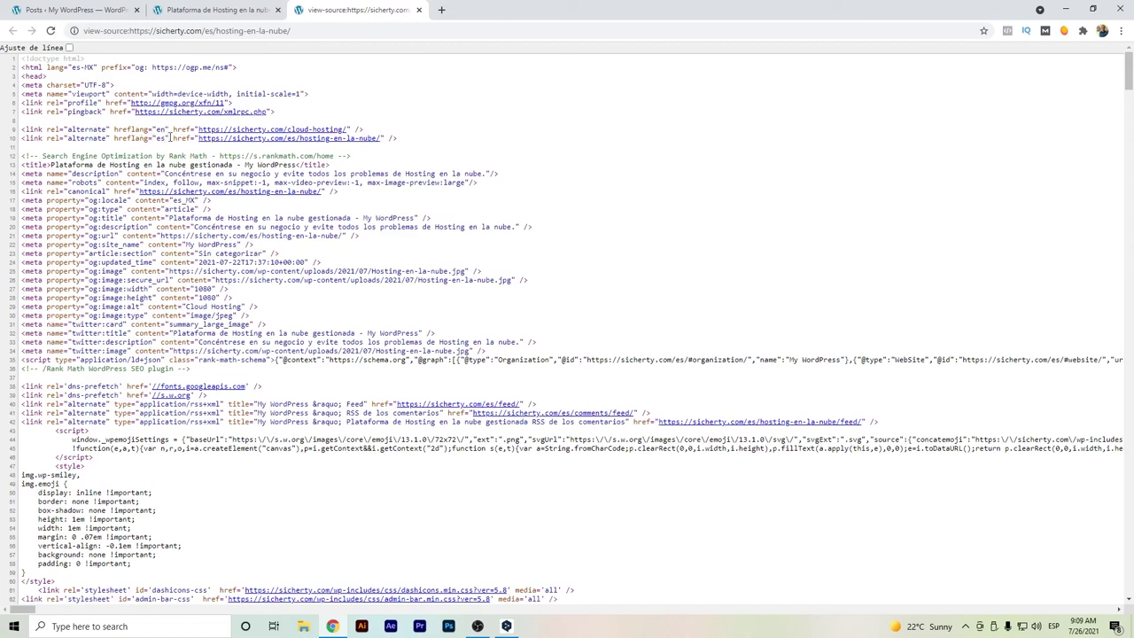
left_click(75, 10)
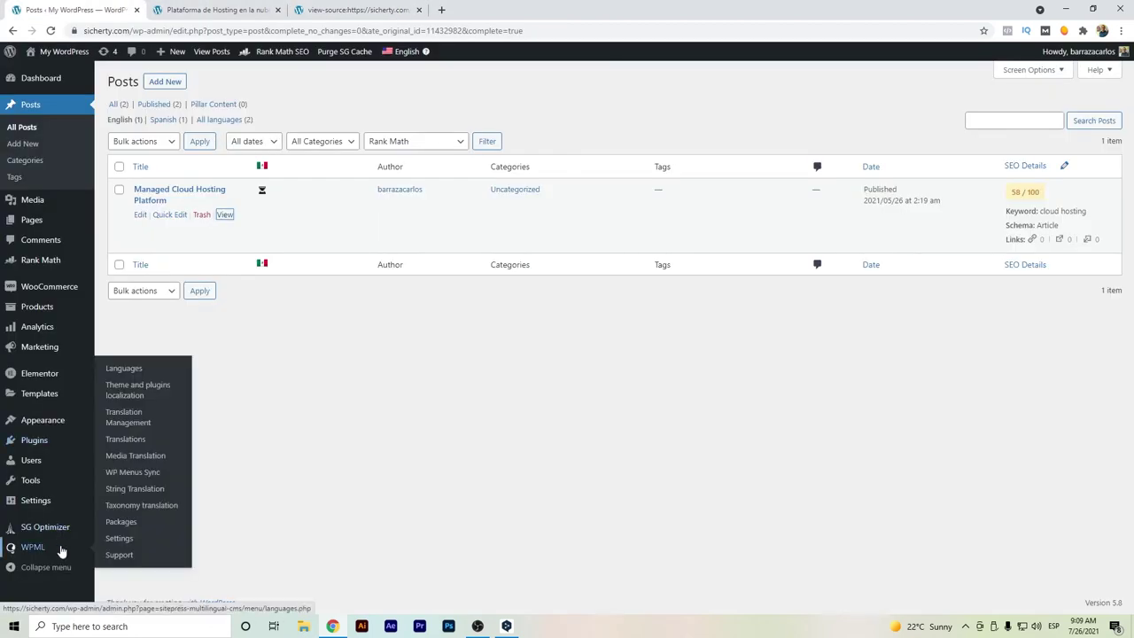
Step: Check the en_US/es_MX hreflang settings in WPML Edit Languages, then return to the source tab
left_click(124, 370)
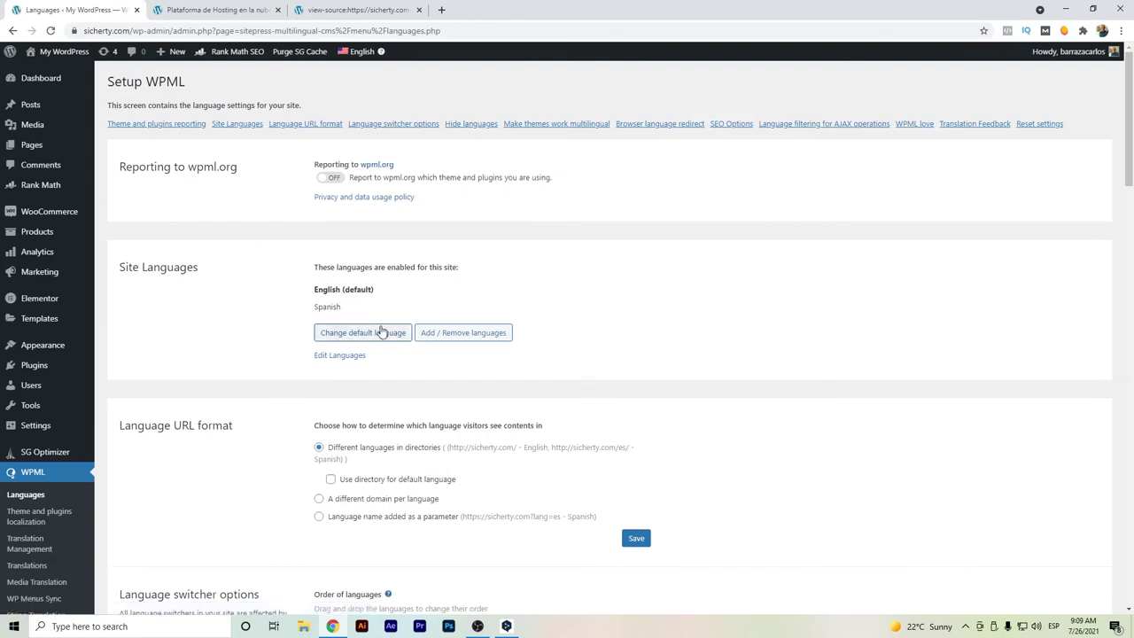
left_click(336, 357)
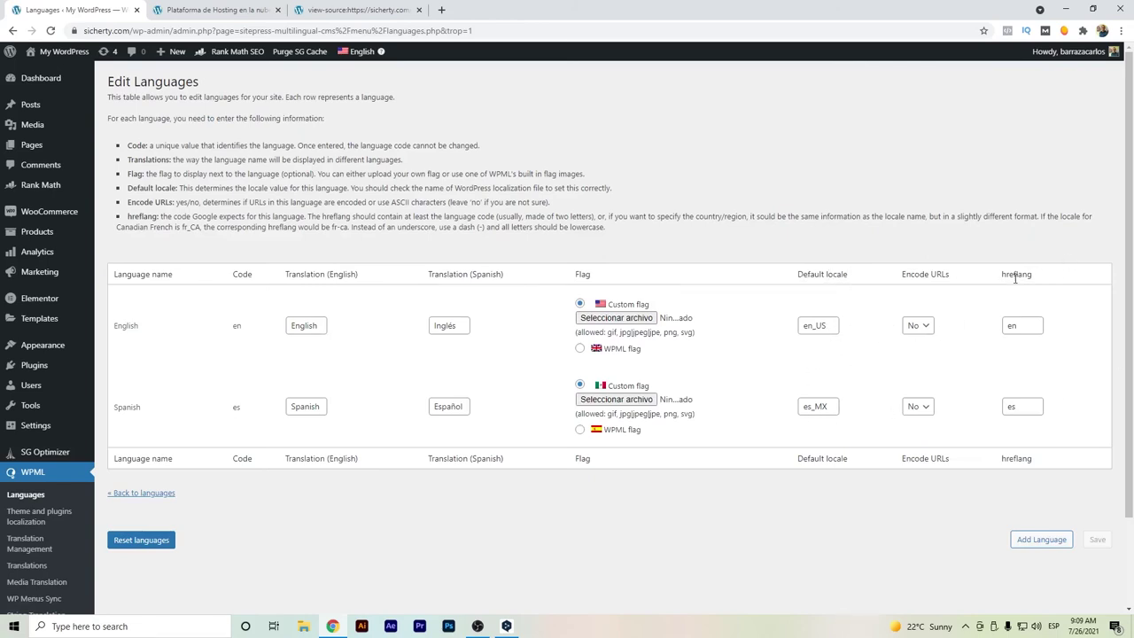
left_click(350, 10)
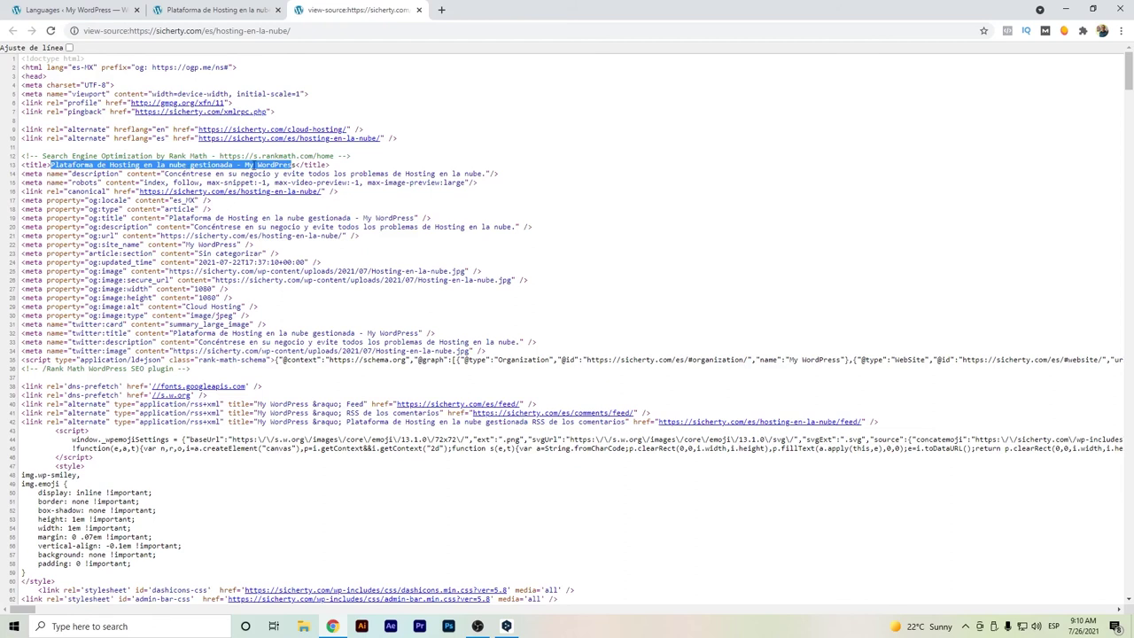
Step: Highlight the meta description and the es_MX og:locale value in the Spanish page source
left_click(252, 166)
left_click_drag(168, 173, 486, 175)
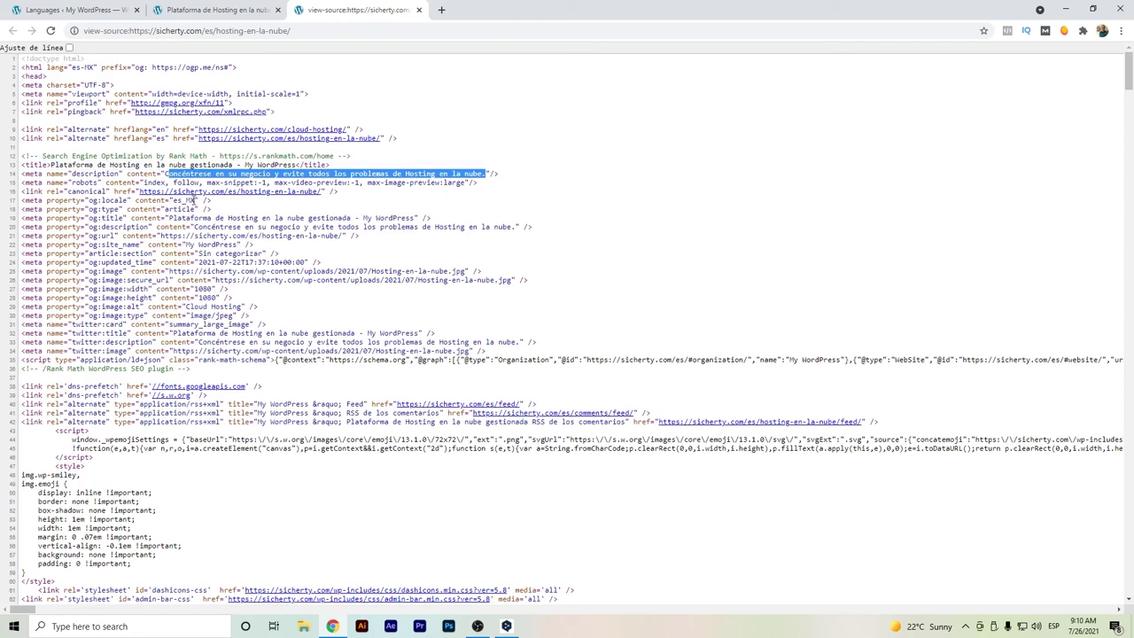
left_click_drag(193, 200, 189, 202)
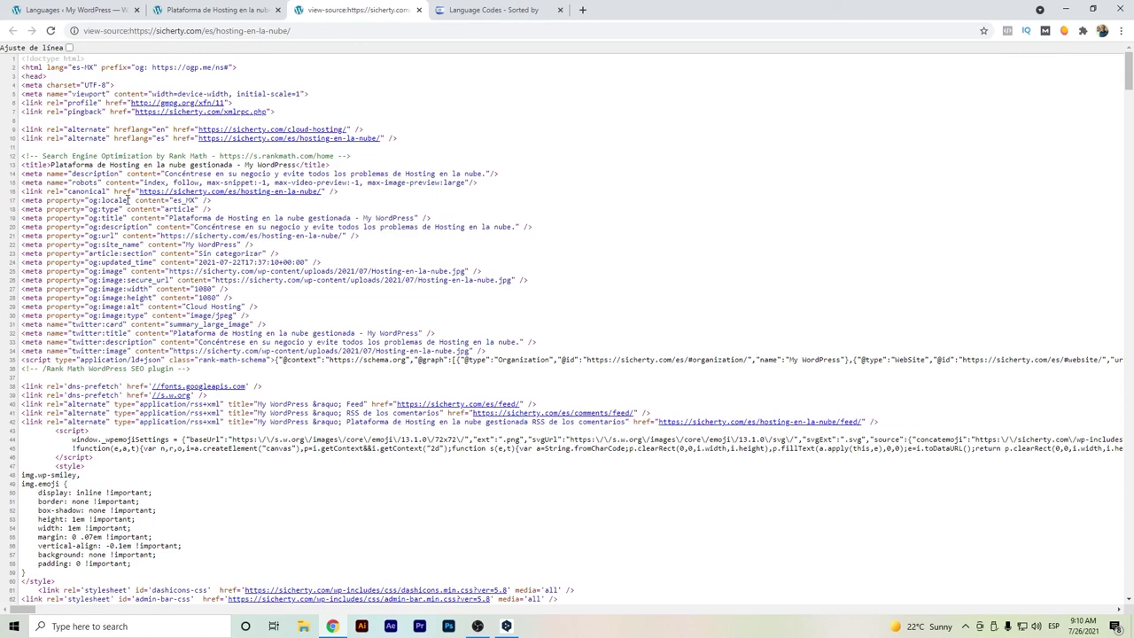
left_click_drag(129, 200, 102, 200)
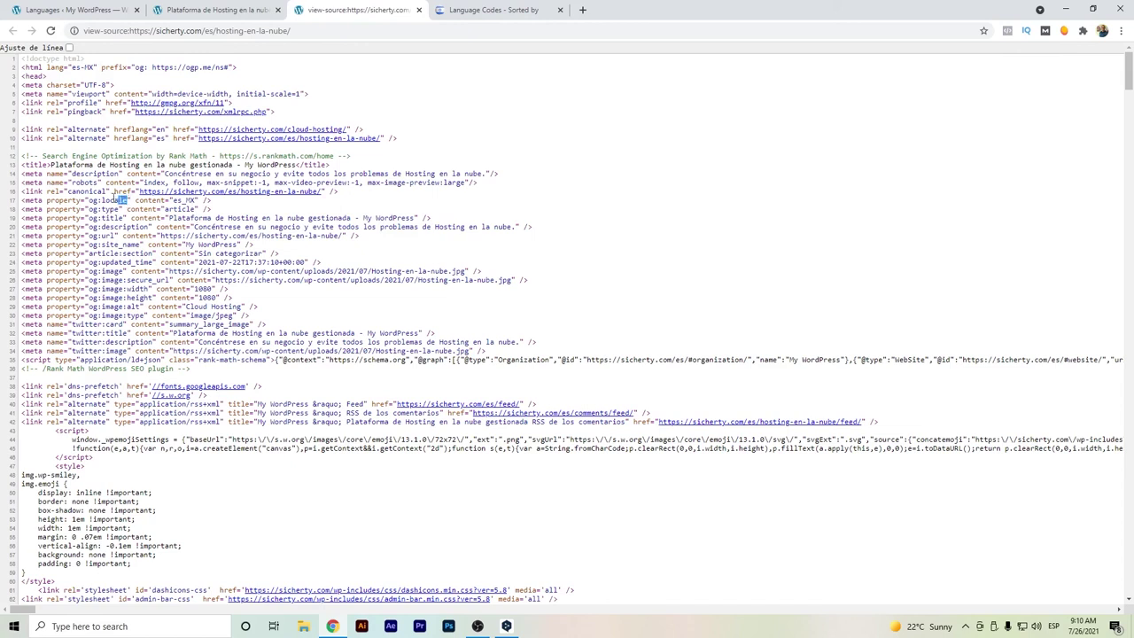
Step: Scroll the science.co.il locale codes table down past the English and French entries, then back up
left_click(493, 9)
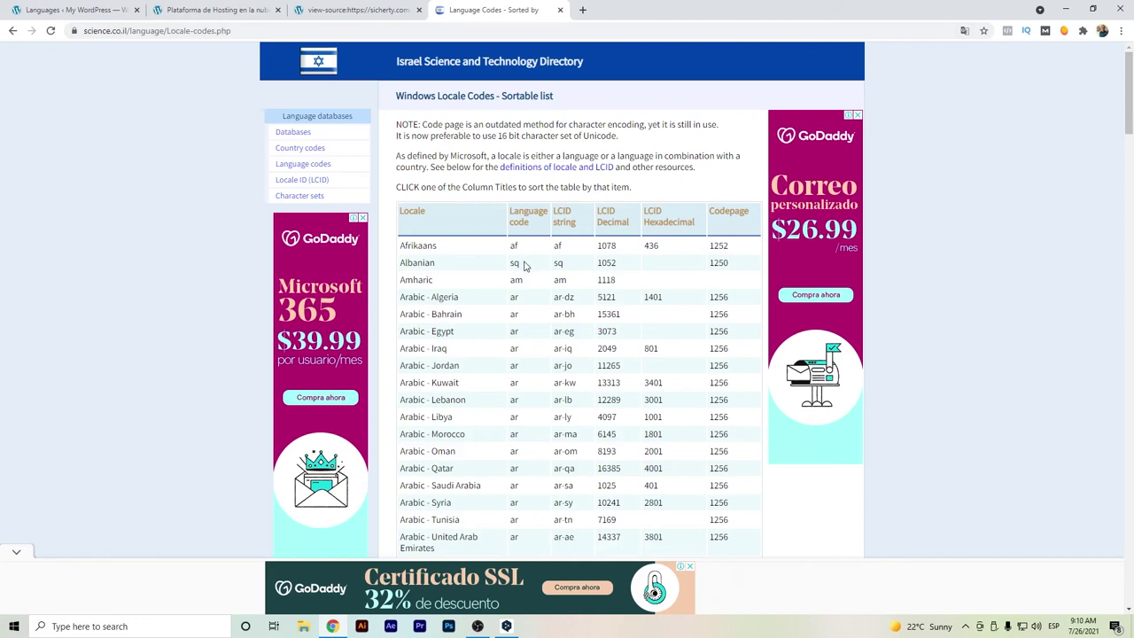
scroll(524, 265, "down", 3)
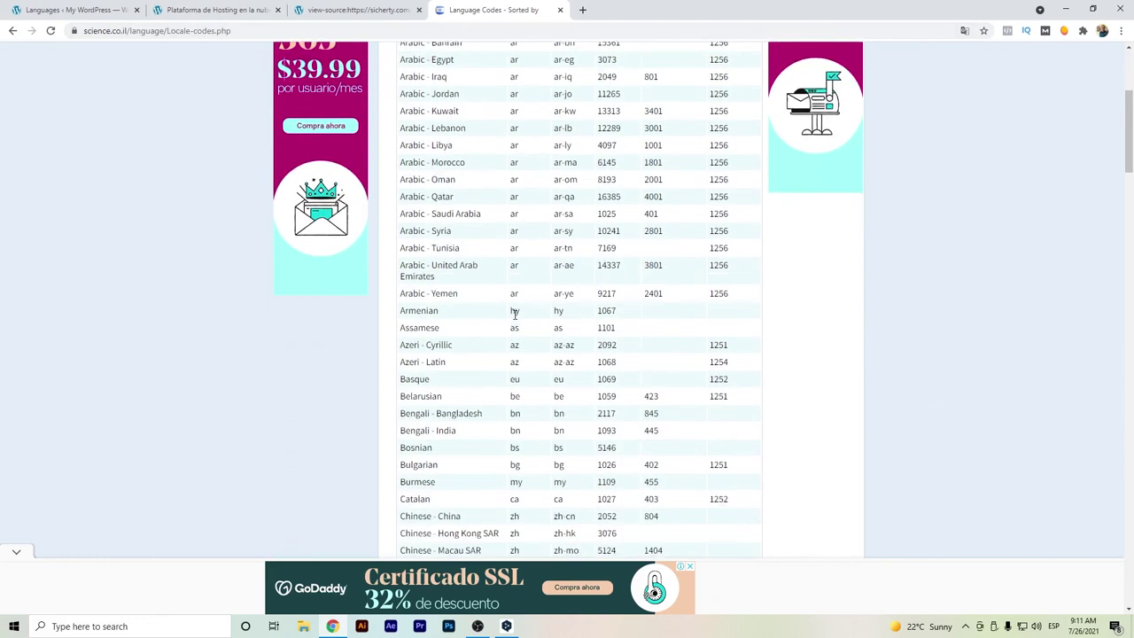
scroll(514, 315, "down", 3)
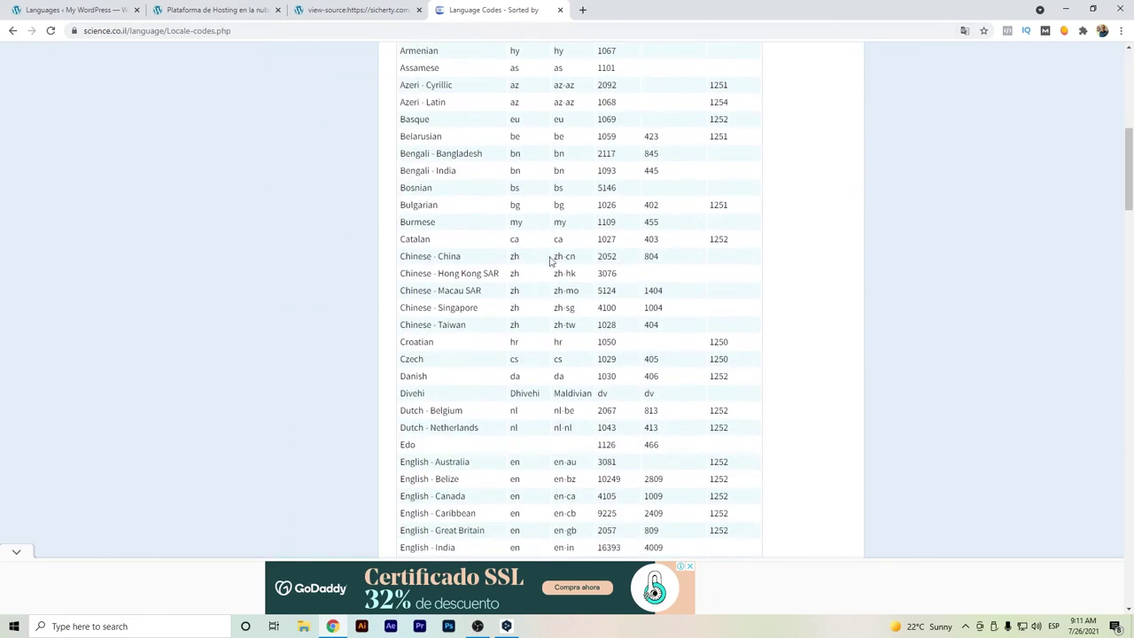
scroll(532, 381, "down", 3)
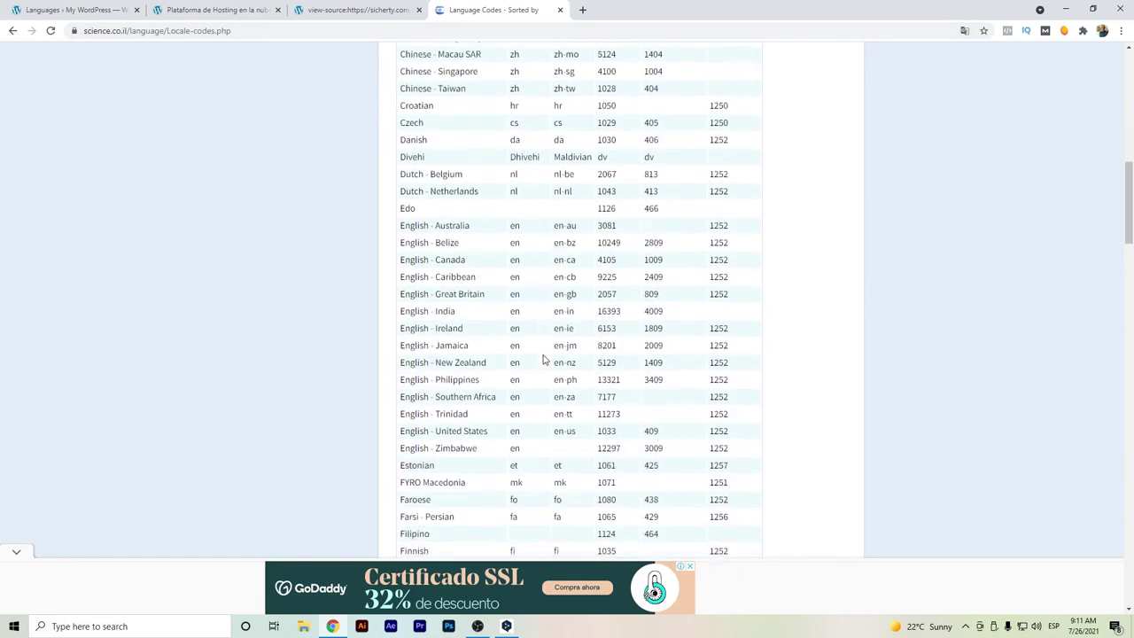
scroll(544, 359, "down", 2)
scroll(514, 380, "down", 1)
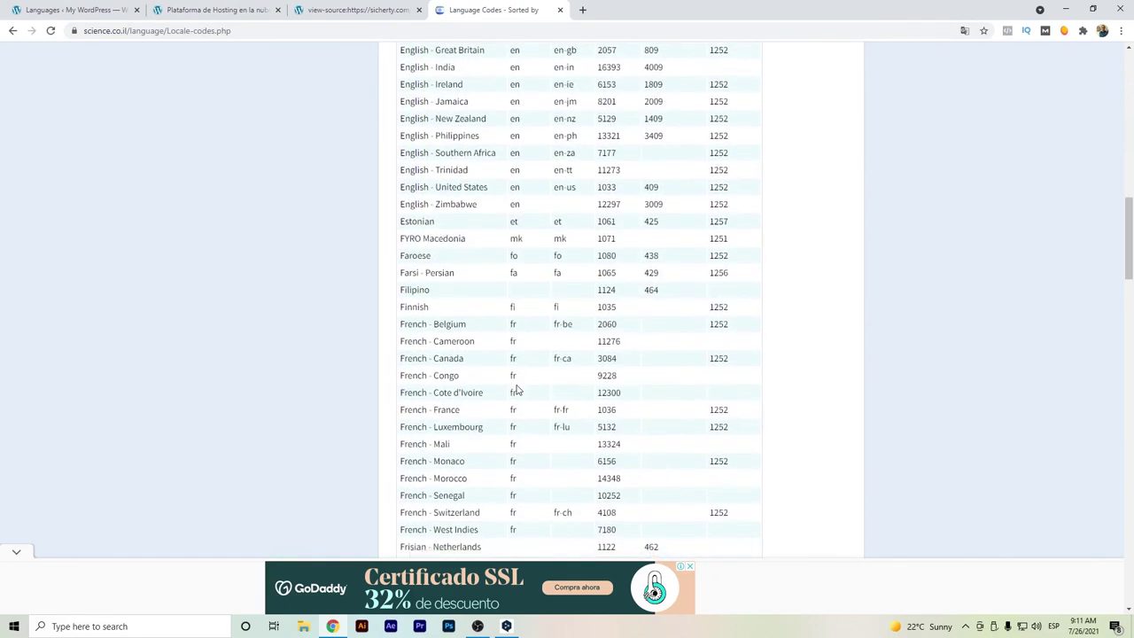
scroll(514, 381, "down", 2)
scroll(519, 227, "down", 1)
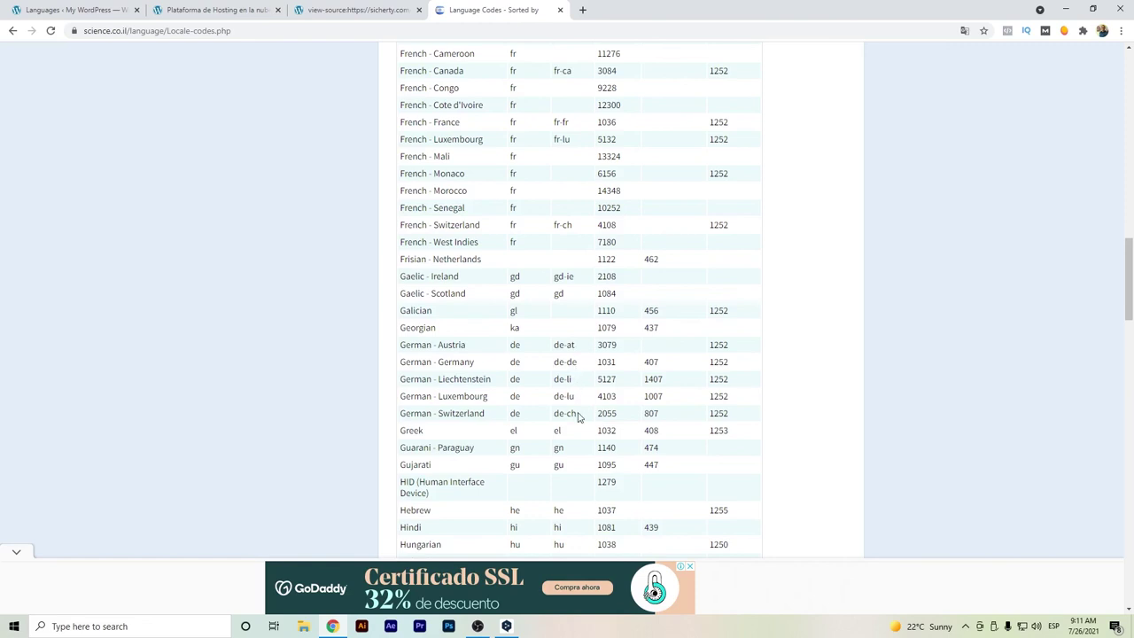
scroll(577, 416, "up", 10)
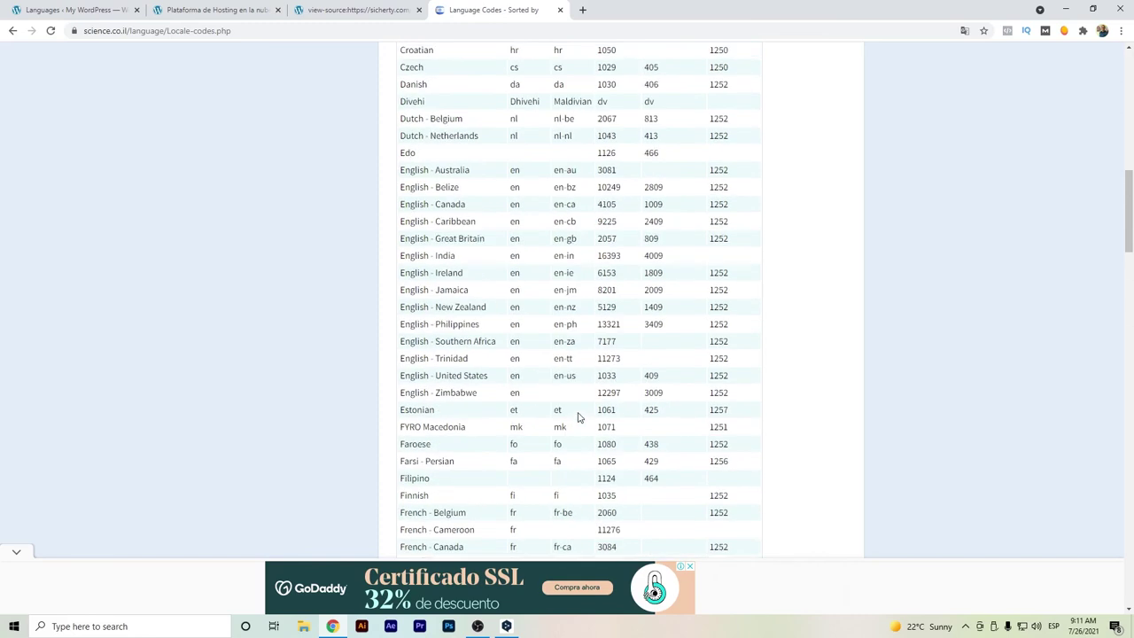
scroll(578, 416, "up", 15)
Step: Go back through the Spanish post and its source to WPML Edit Languages (en_US/en, es_MX/es)
left_click(182, 9)
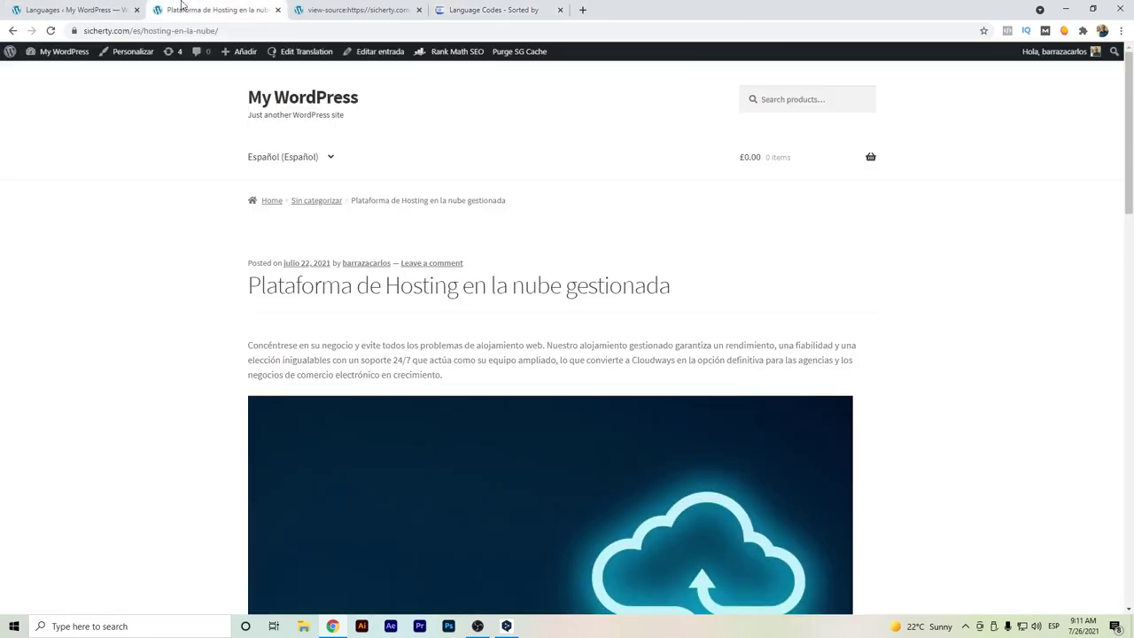
left_click(300, 7)
left_click(49, 7)
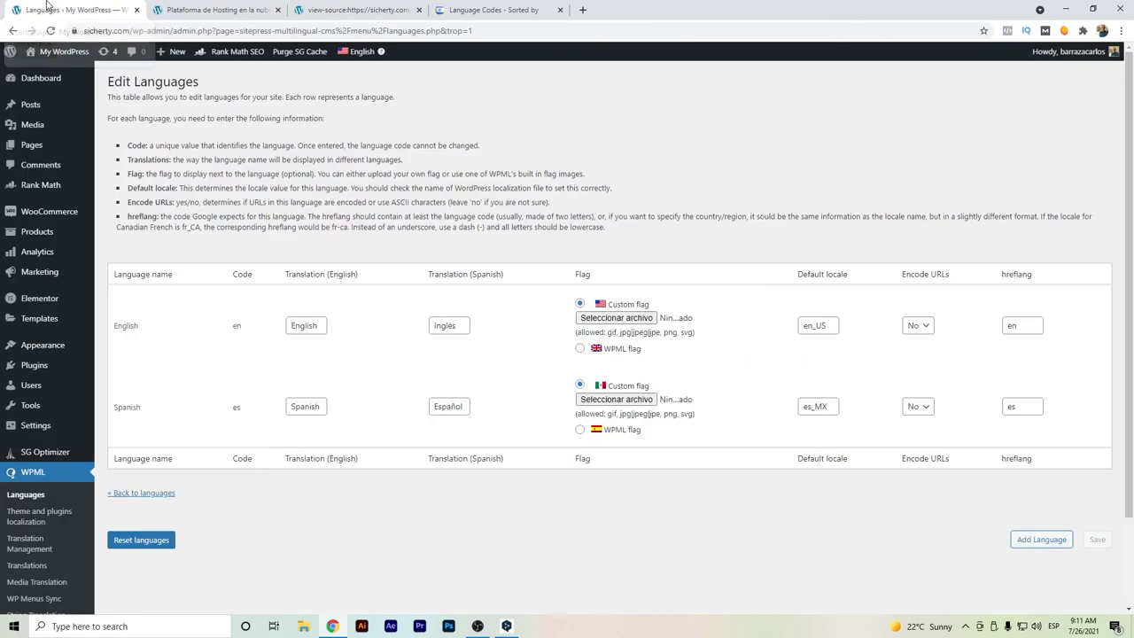